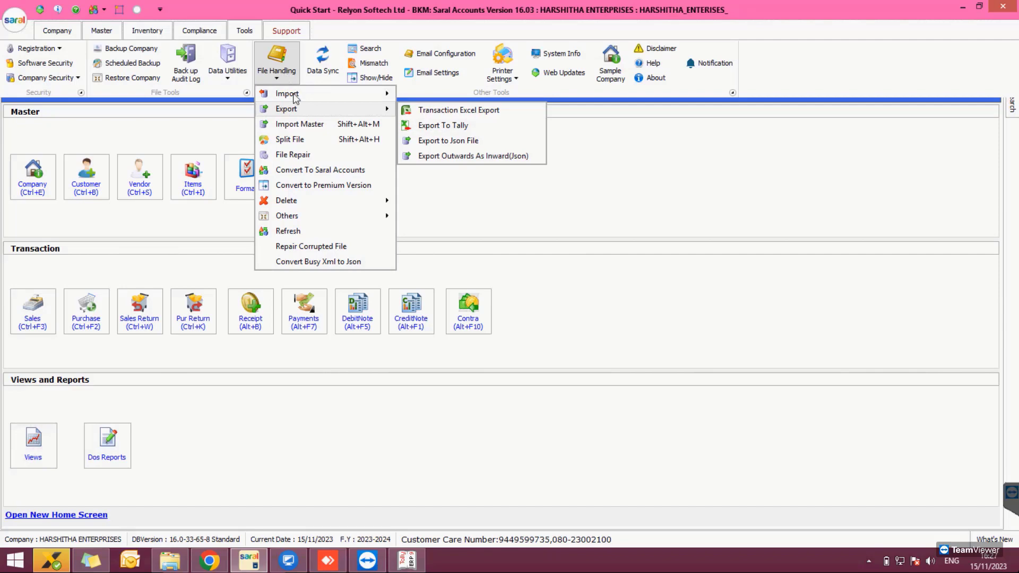
Start the Export To Tally command to bring up the XML File Generation dialog
click(428, 127)
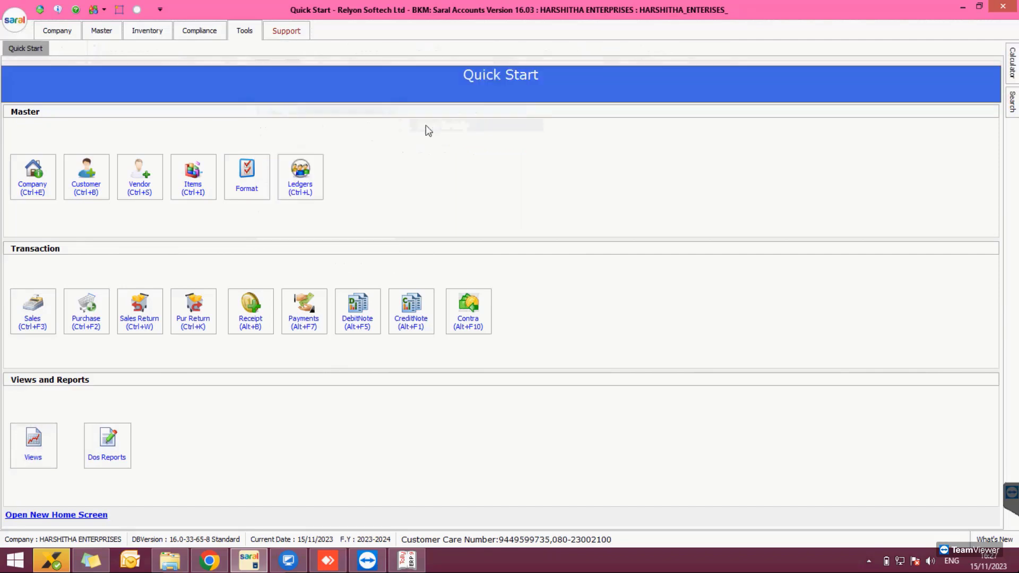
Keep Masters as export type, include inventory, and target Tally ERP9 v5 & Above
click(426, 188)
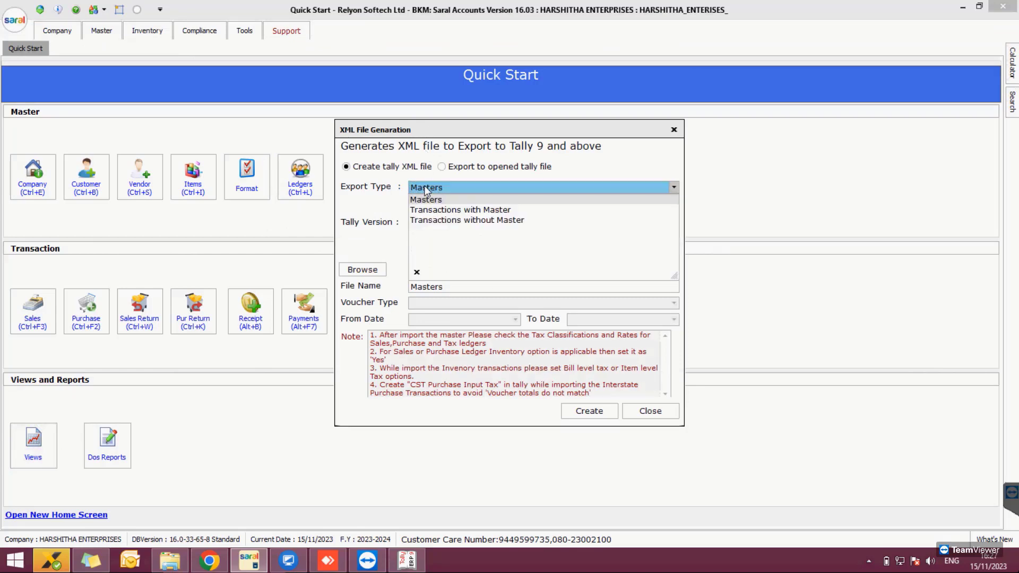
click(426, 190)
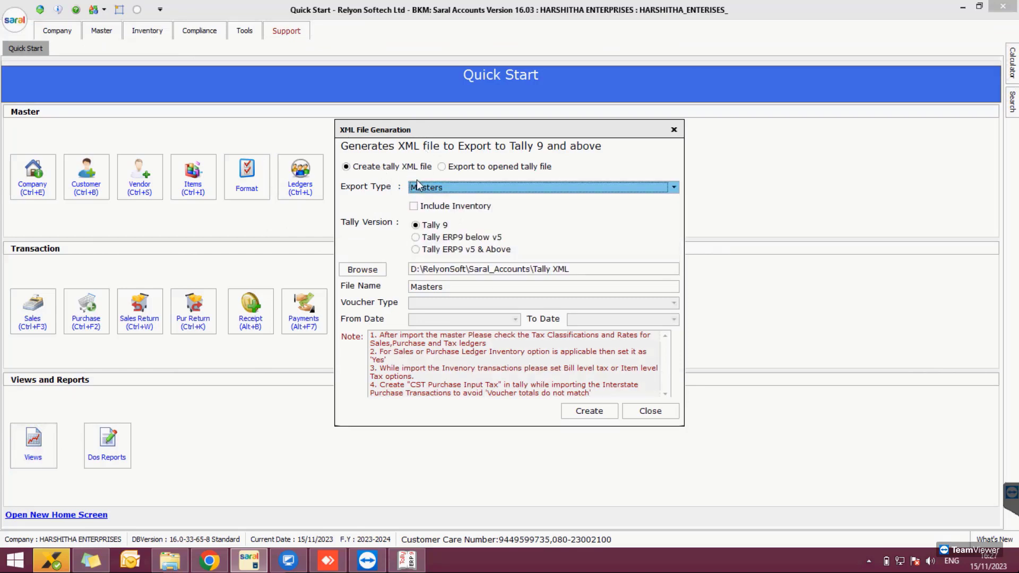
click(423, 187)
click(422, 184)
click(429, 207)
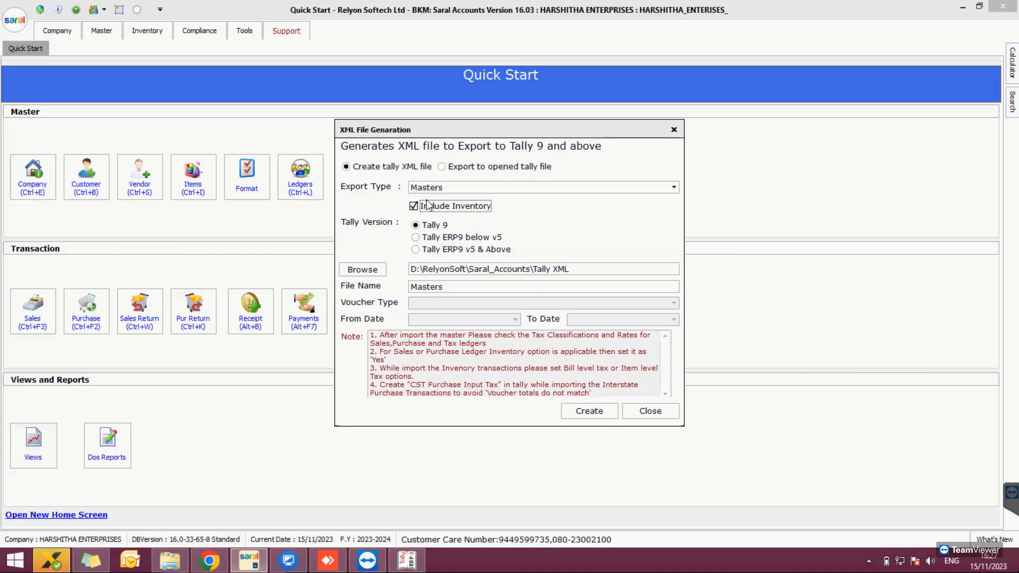
click(431, 250)
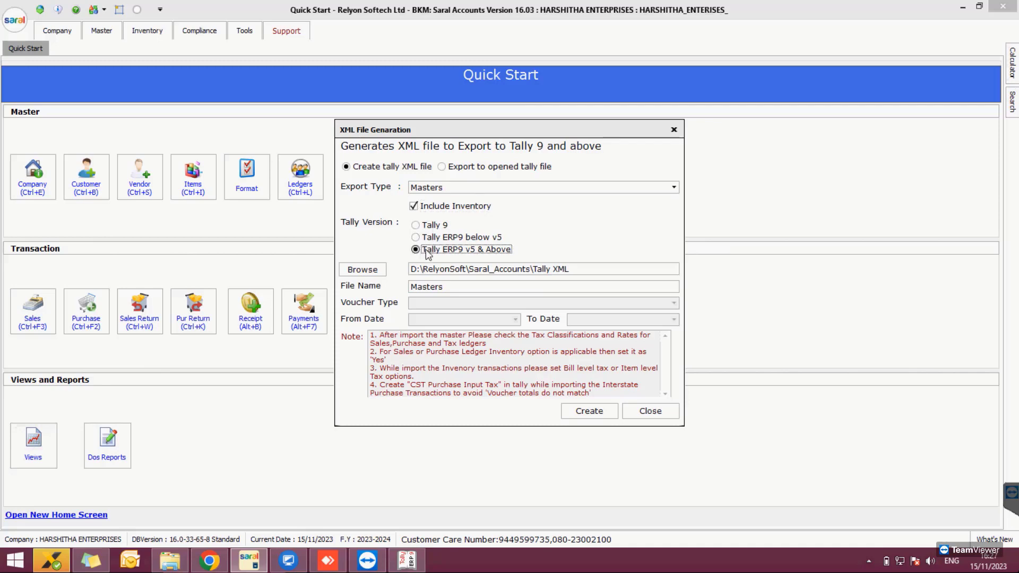
Set the Desktop TALLY folder as destination and generate the Masters XML file
click(363, 270)
scroll(564, 270, down, 3)
click(455, 323)
click(521, 357)
click(590, 414)
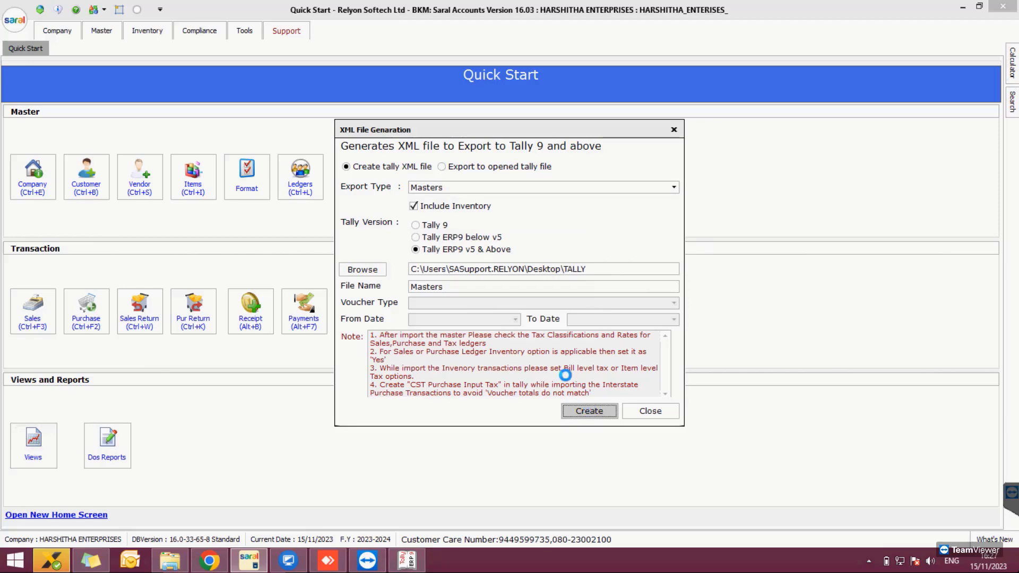
key(Return)
Check in File Explorer that Desktop\TALLY holds Masters.xml at 7,891 KB
key(super+e)
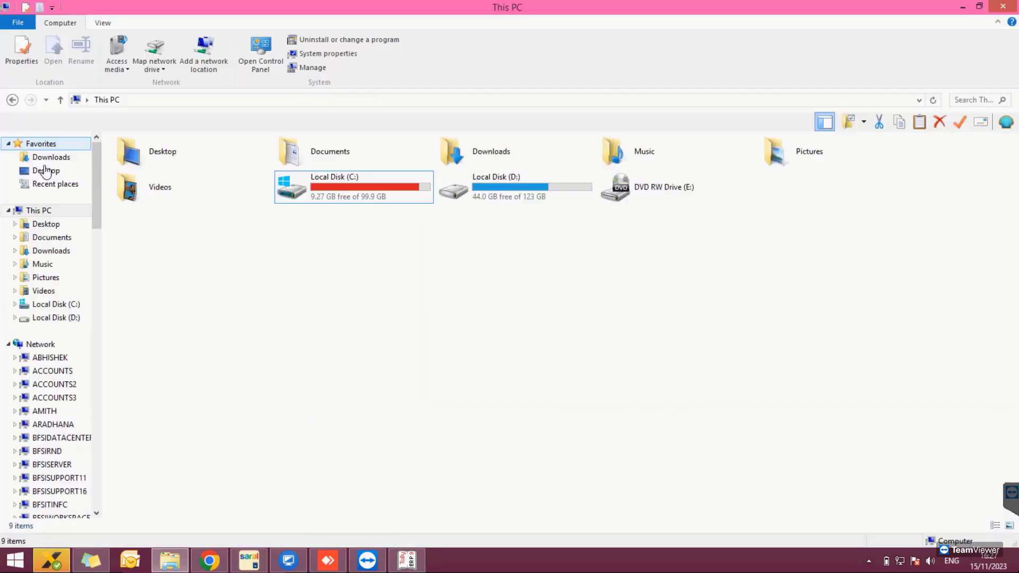
click(45, 171)
double_click(136, 164)
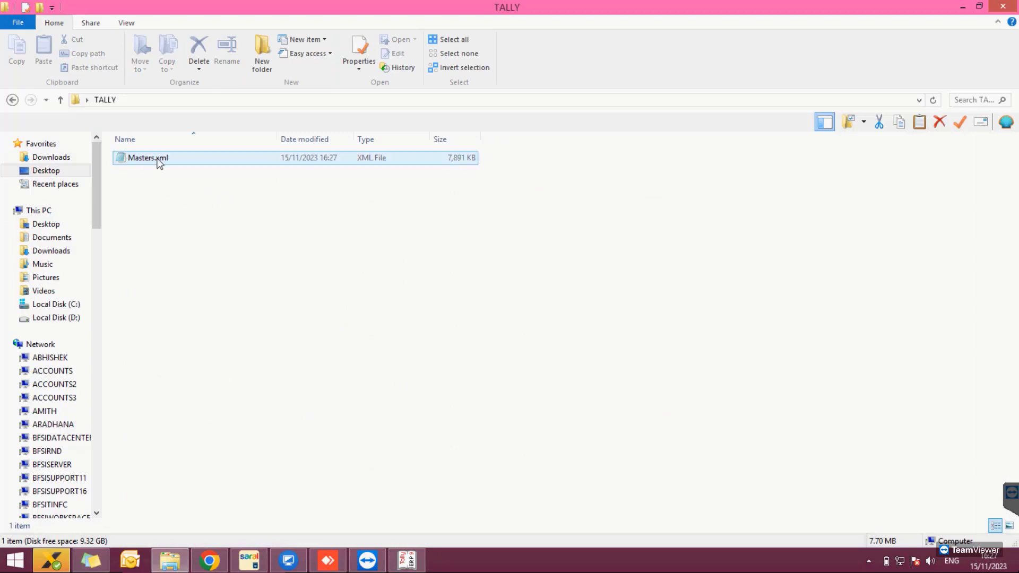
click(197, 164)
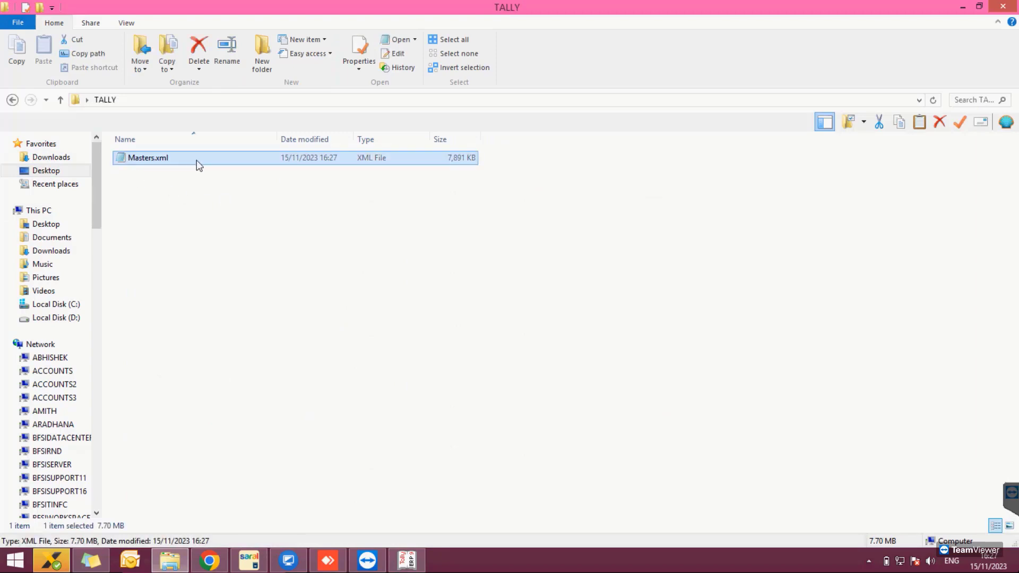
Switch the export type to Transactions without Master, including prefix and suffix
click(250, 560)
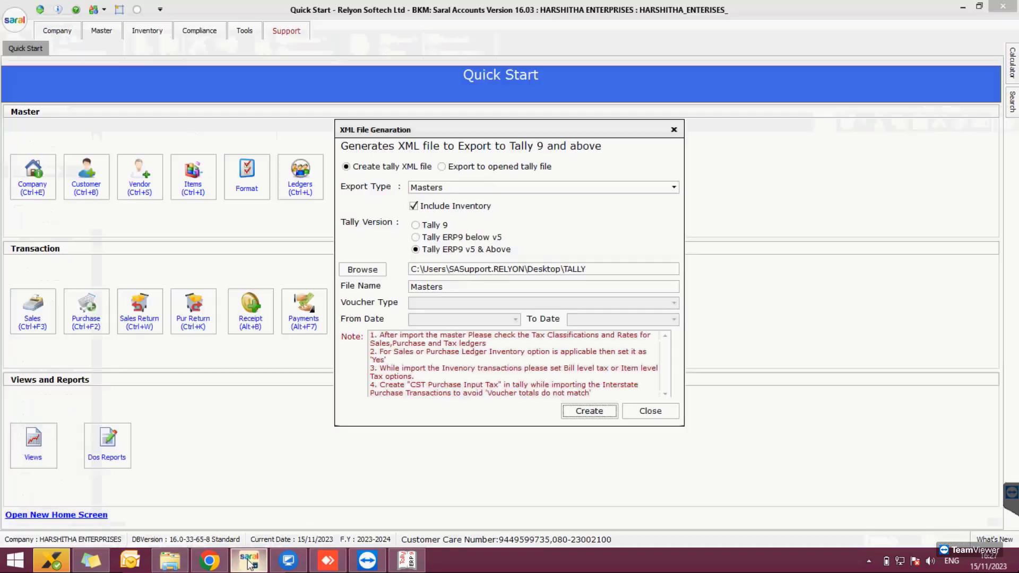
click(473, 187)
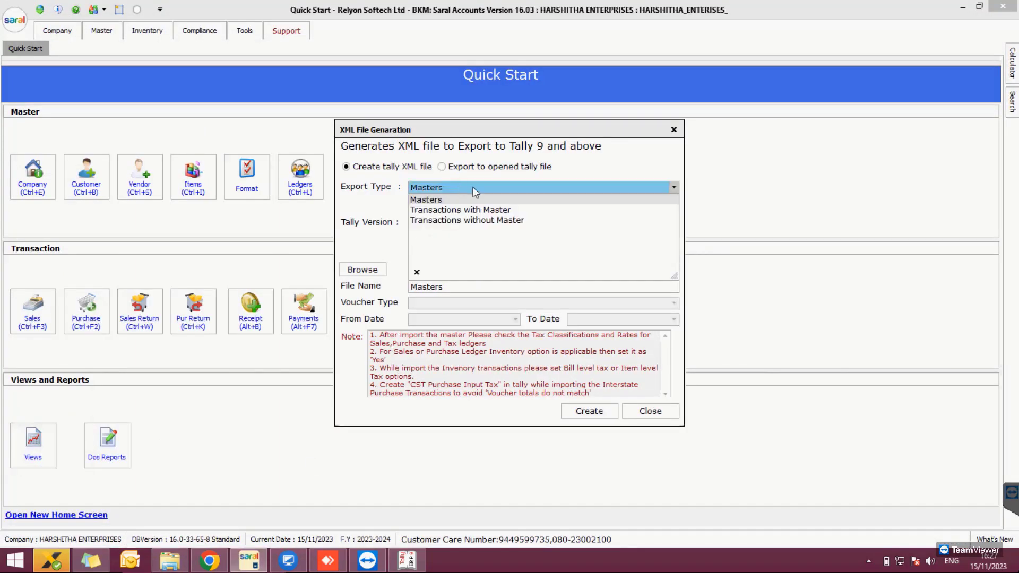
click(510, 225)
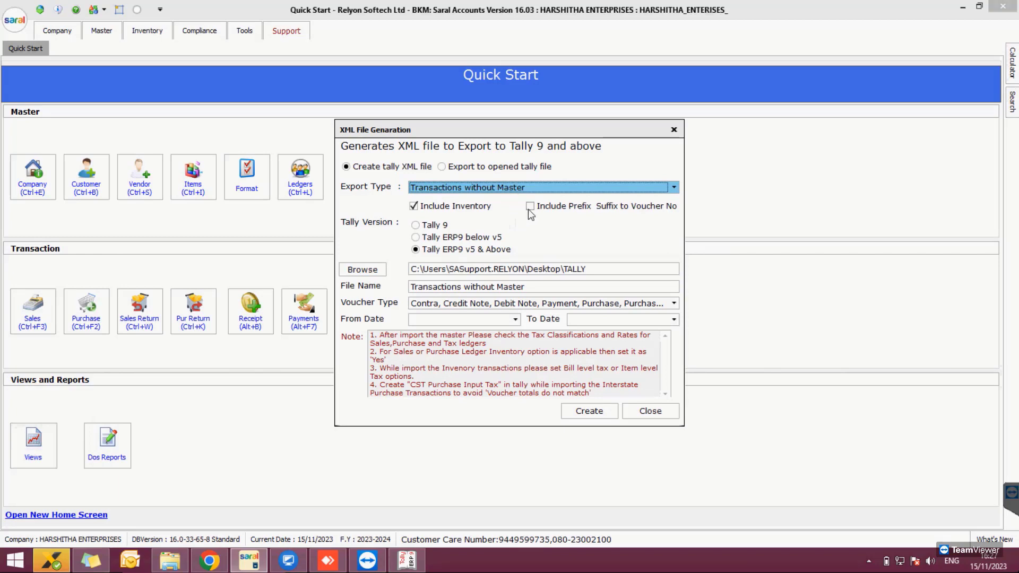
click(530, 210)
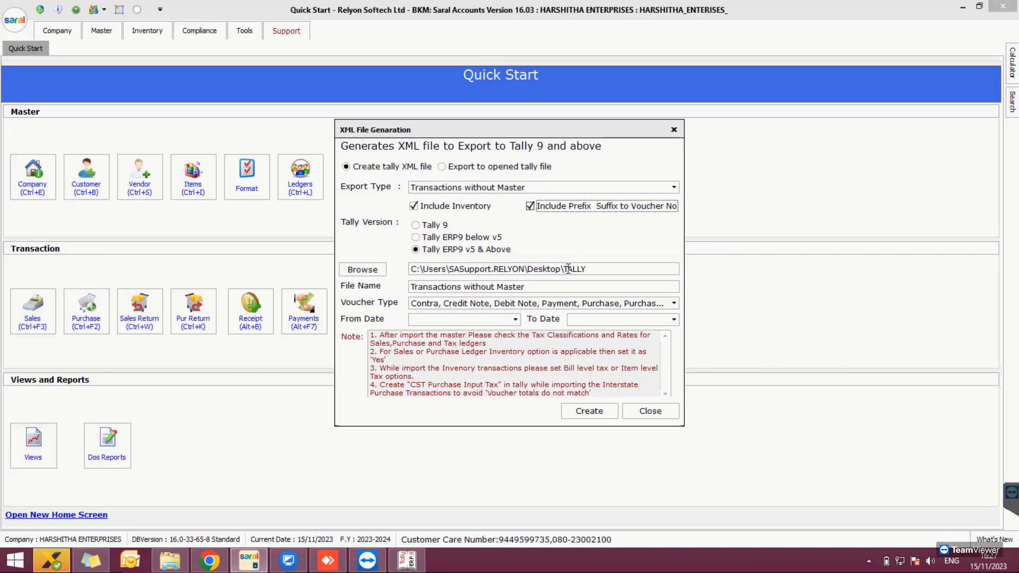
click(473, 190)
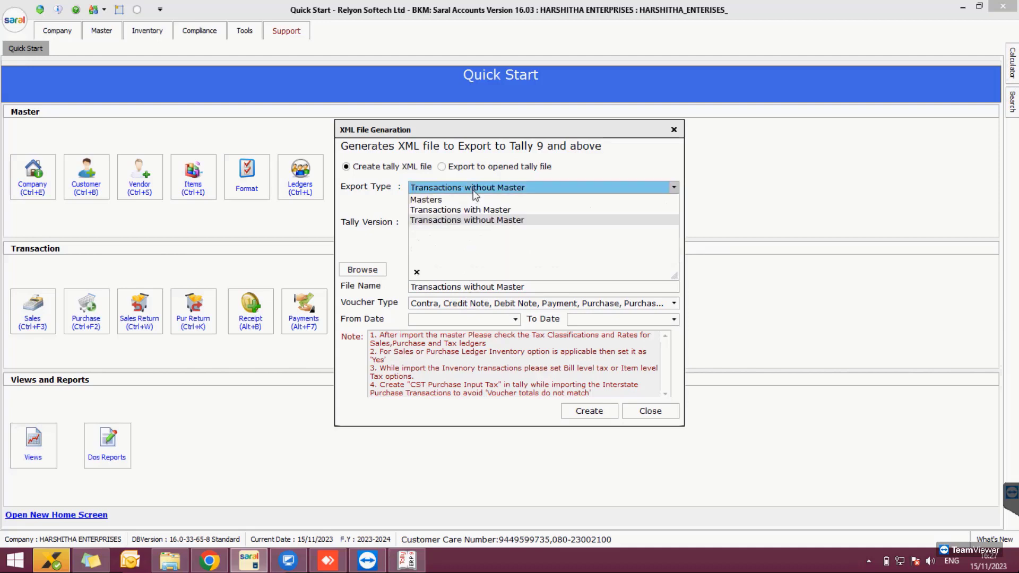
click(473, 190)
Keep only Payment, Receipt, Purchase Bill and SALES INVOICE GST vouchers and generate the XML
click(484, 303)
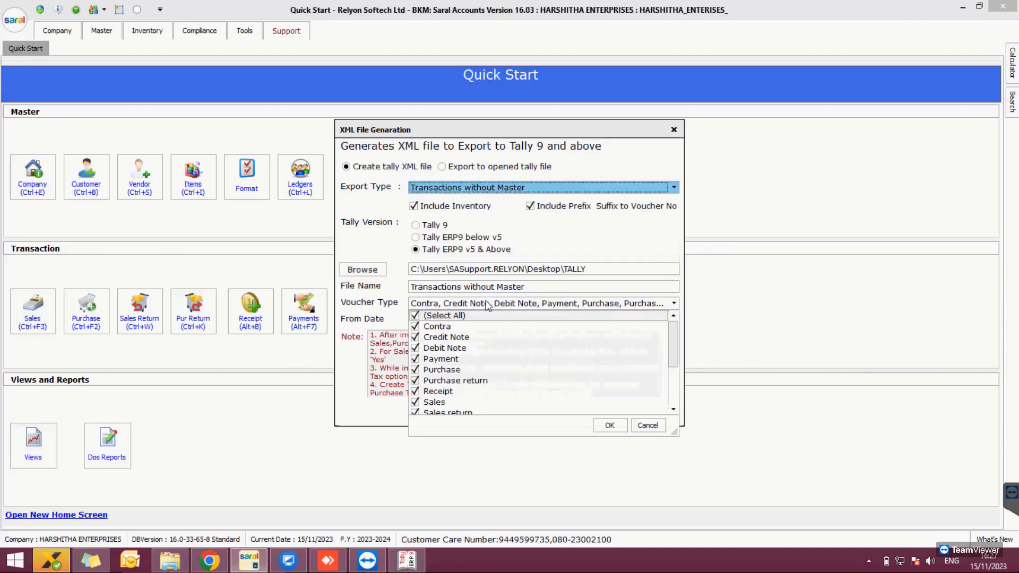
click(426, 372)
scroll(446, 361, down, 1)
scroll(455, 342, up, 2)
scroll(455, 341, down, 3)
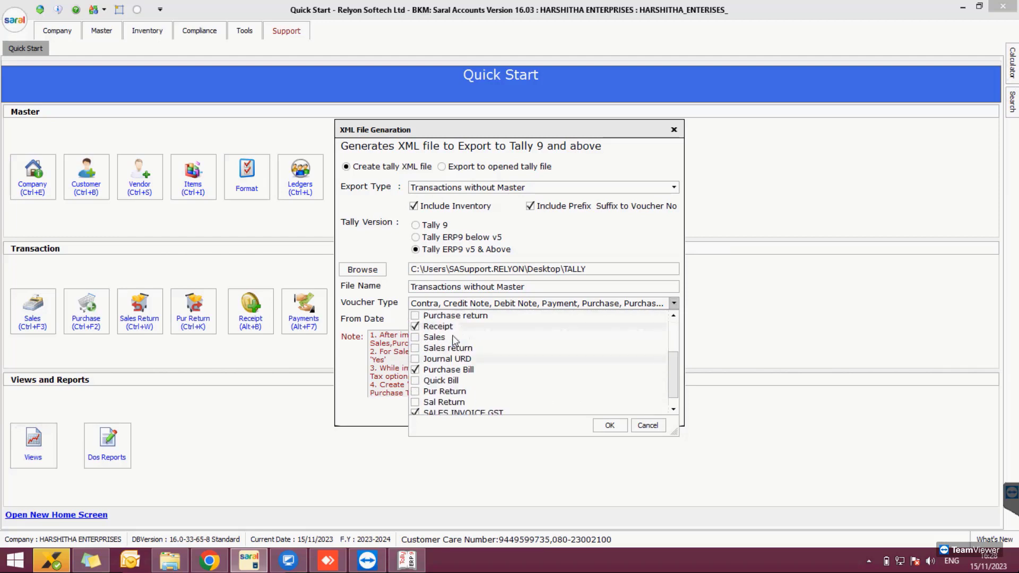
click(609, 425)
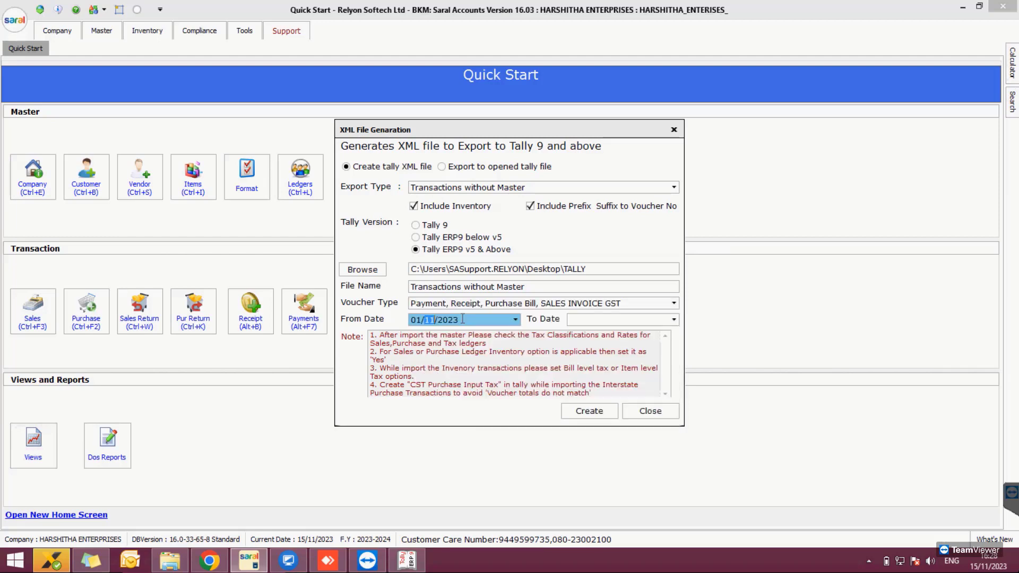
click(588, 411)
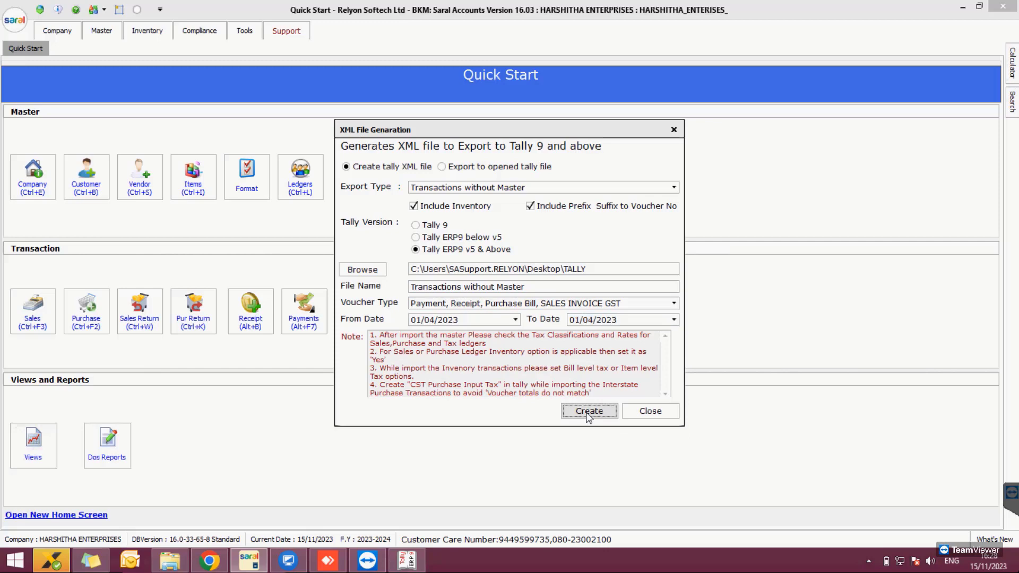
key(Return)
Close the Saral export window and accept Tally's General configuration for Tally Import From Saral
click(650, 411)
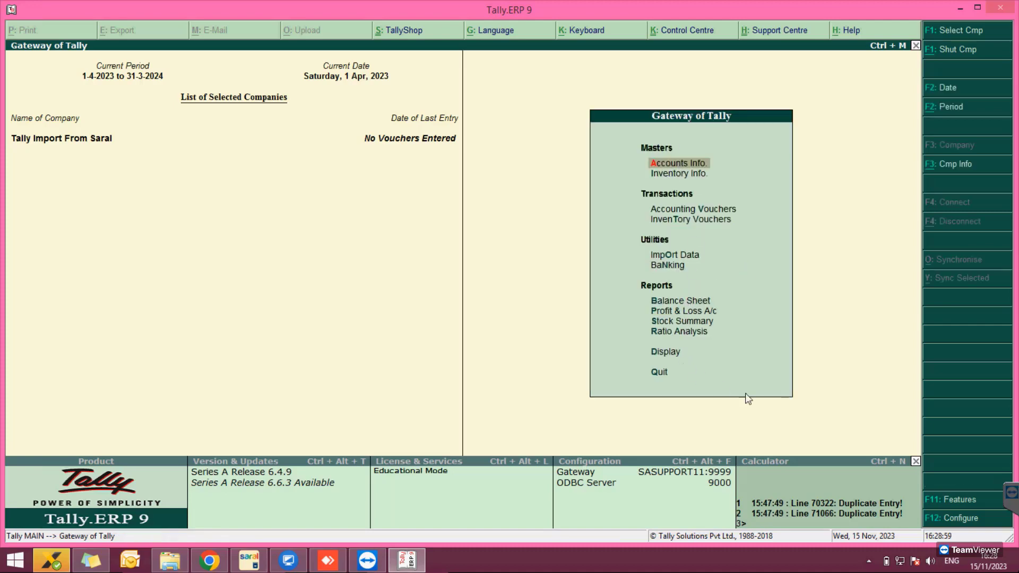
click(953, 514)
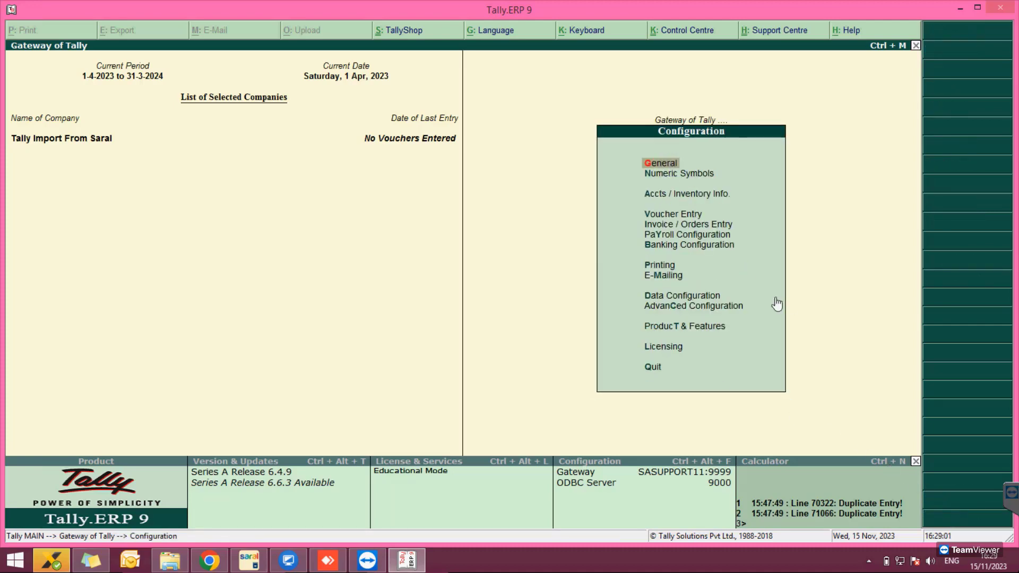
click(662, 165)
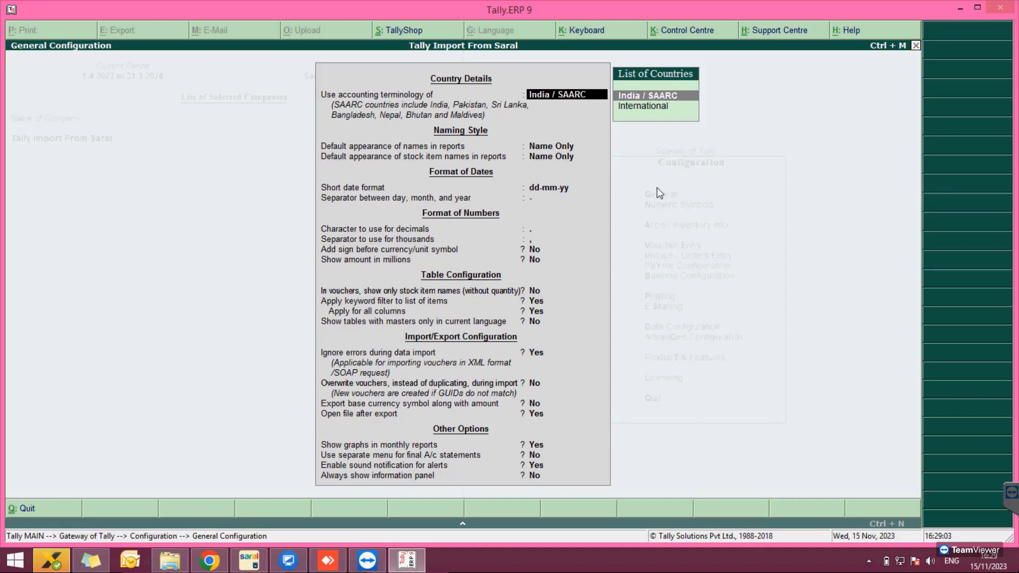
key(Return)
key(Return)
key(Return)
key(Return)
key(Return)
key(Return)
key(Return)
key(Return)
key(Return)
key(Return)
key(Return)
key(Return)
key(Return)
key(Return)
key(Return)
key(Return)
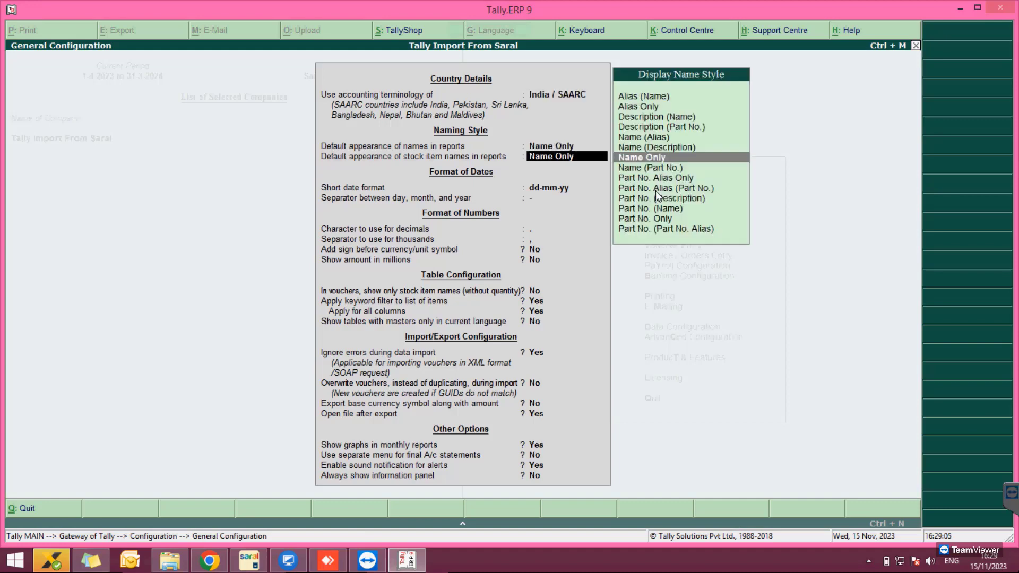
key(Return)
key(Return)
key(Return)
key(Return)
key(Return)
key(Escape)
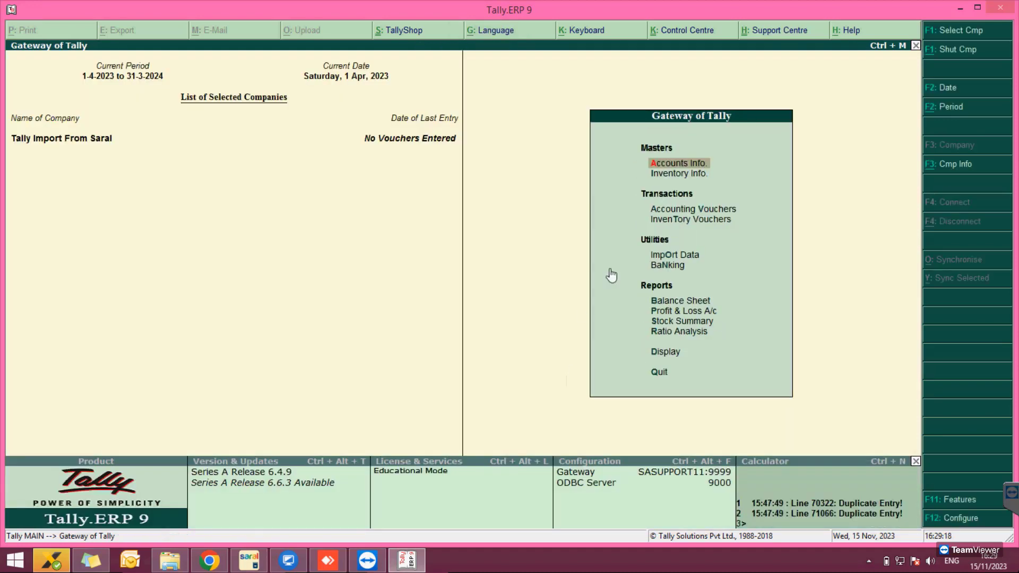
Import Masters.xml into Tally.ERP 9 through Import Data > Masters
click(681, 257)
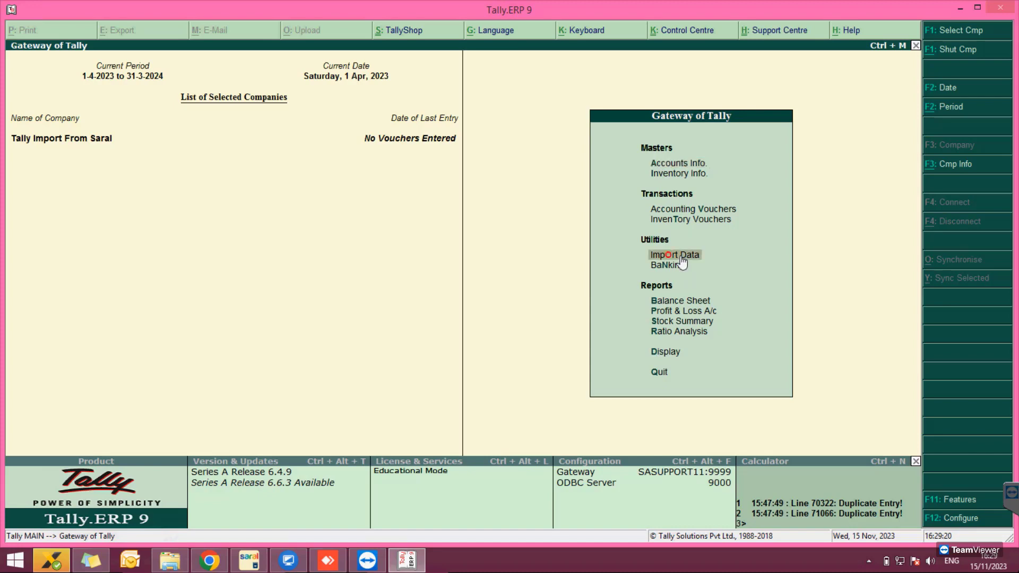
click(681, 257)
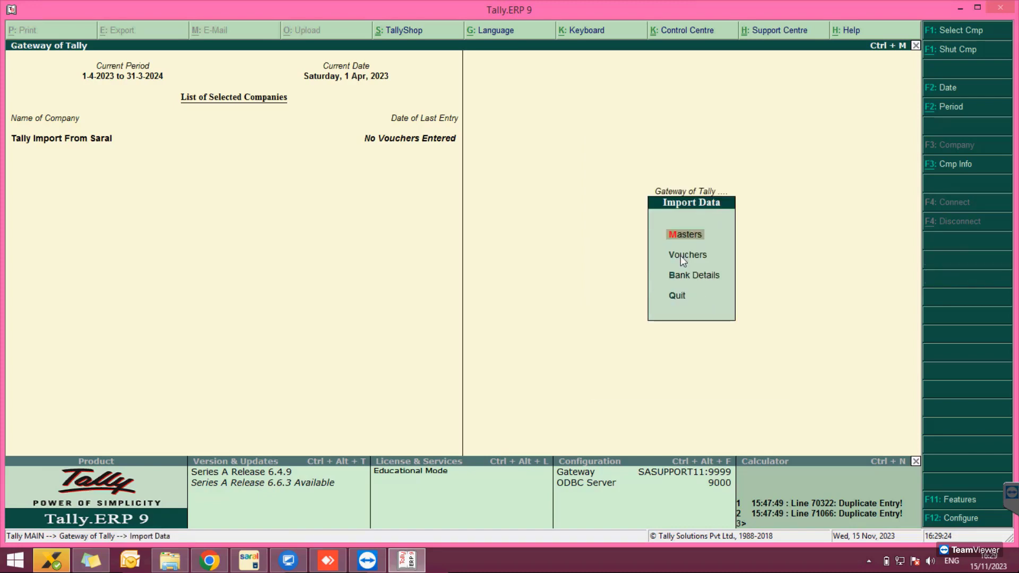
key(Return)
key(ctrl+c)
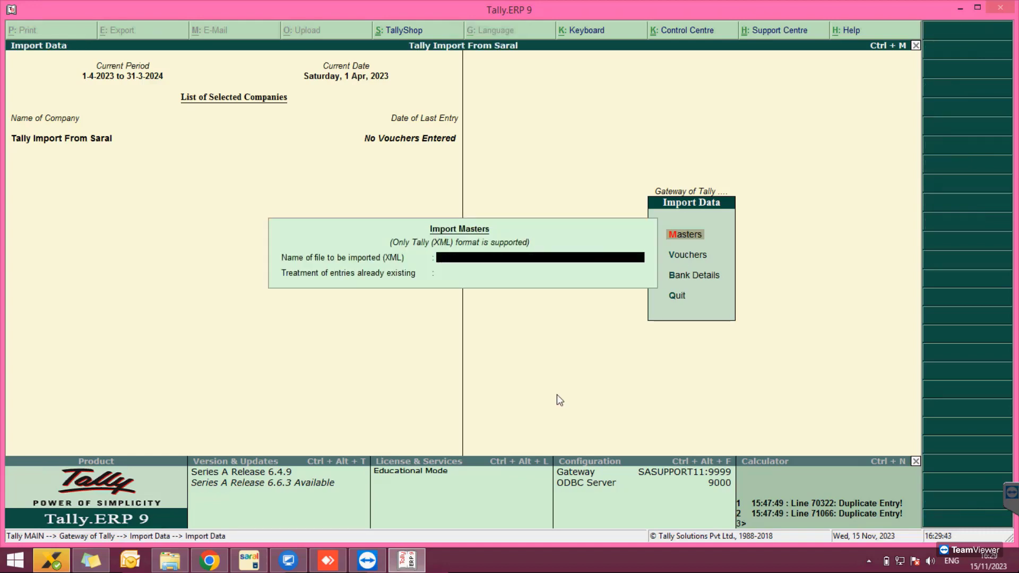
key(ctrl+alt+v)
key(Return)
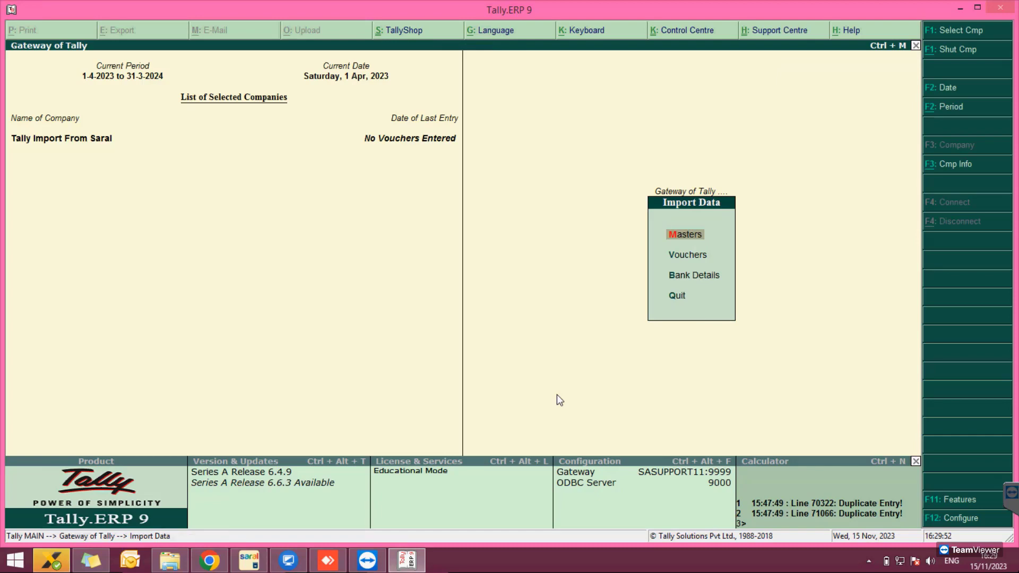
Verify the Statistics report lists 684 ledgers, 754 stock items and 58 groups
key(Escape)
key(Escape)
key(n)
key(d)
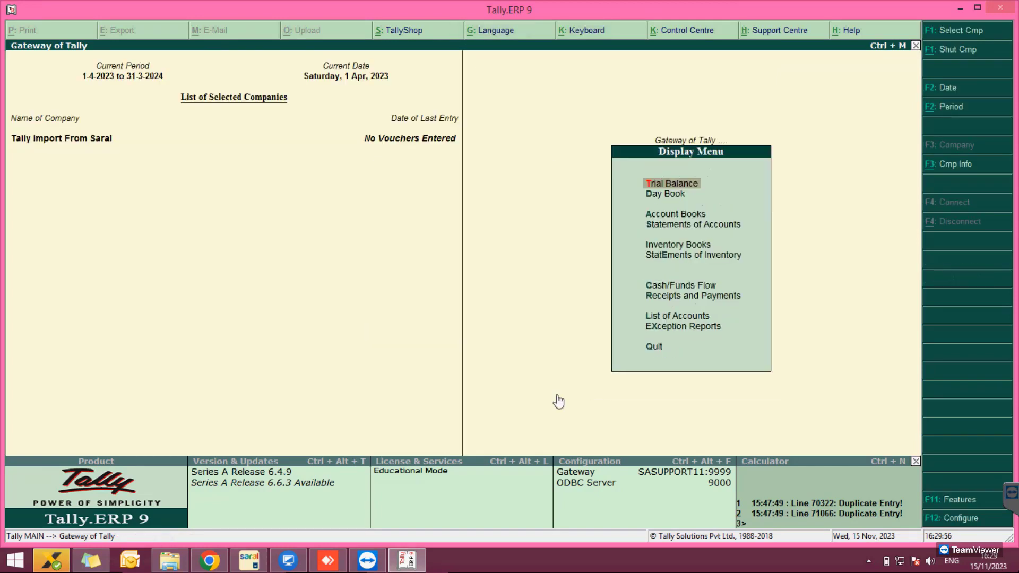
key(s)
key(s)
key(Down)
key(Down)
key(Down)
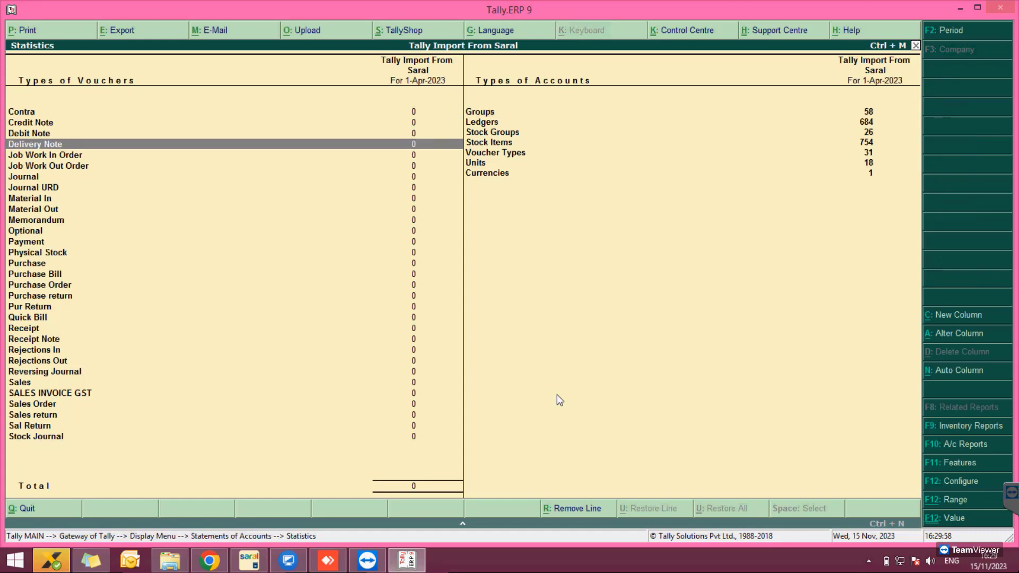
key(Escape)
key(Escape)
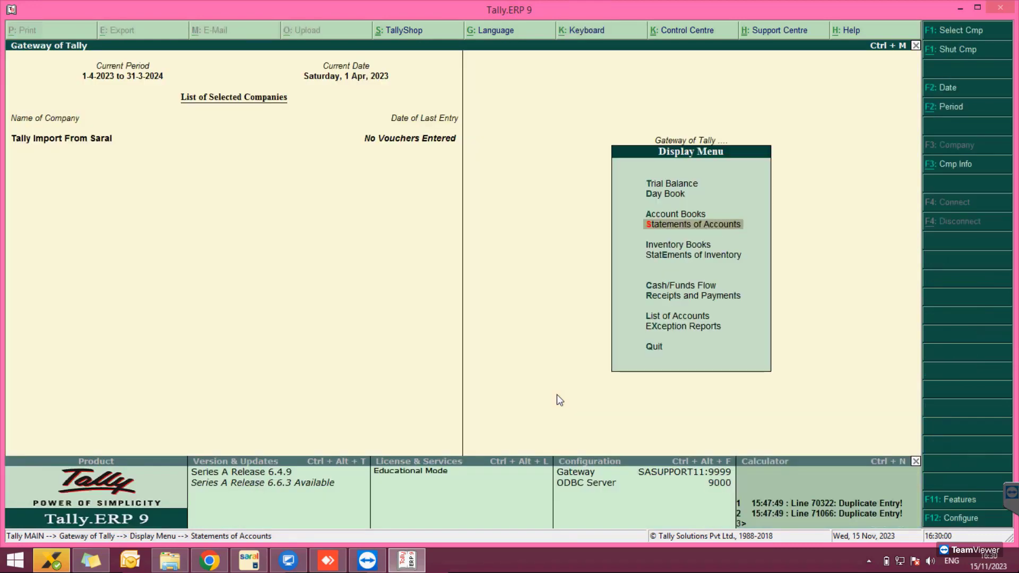
key(Escape)
Bring up the Import Vouchers prompt from Import Data
key(Up)
key(Up)
key(Up)
key(Up)
key(Up)
key(Up)
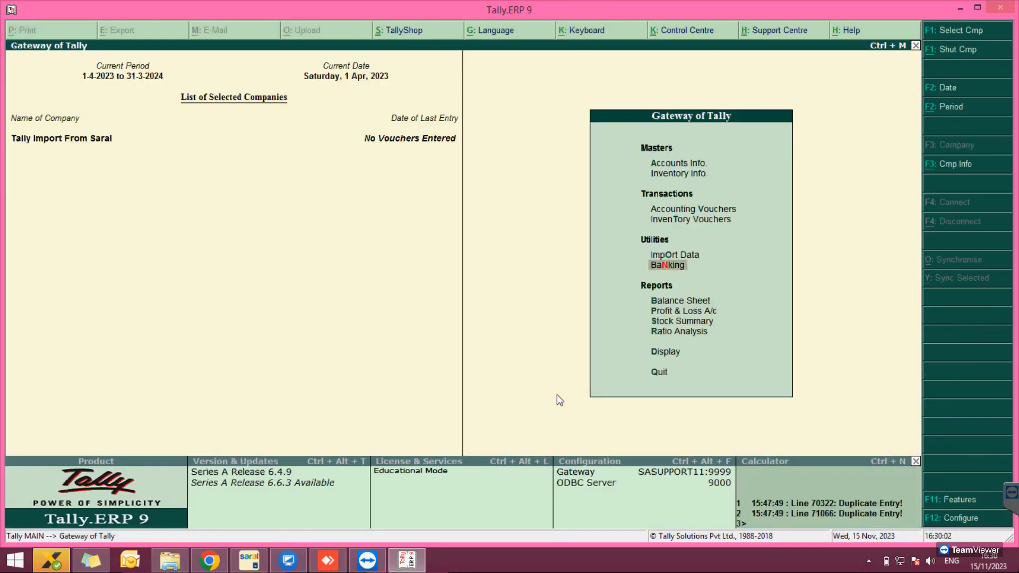
key(Return)
key(Down)
key(Return)
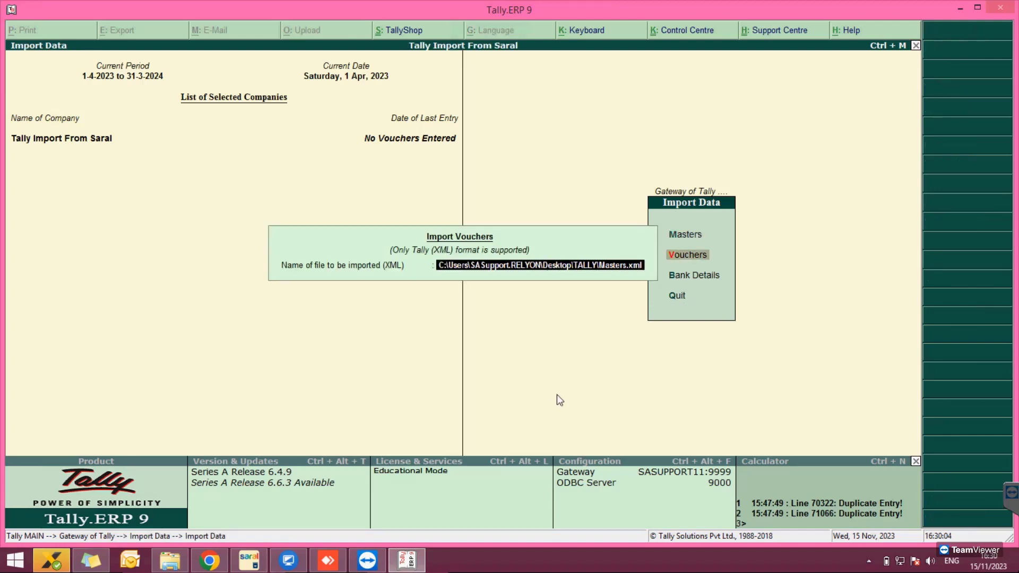
Import Transactions without Master.xml using its path copied from the TALLY folder
click(170, 560)
click(316, 100)
click(316, 100)
text(\)
key(alt+Tab)
key(ctrl+v)
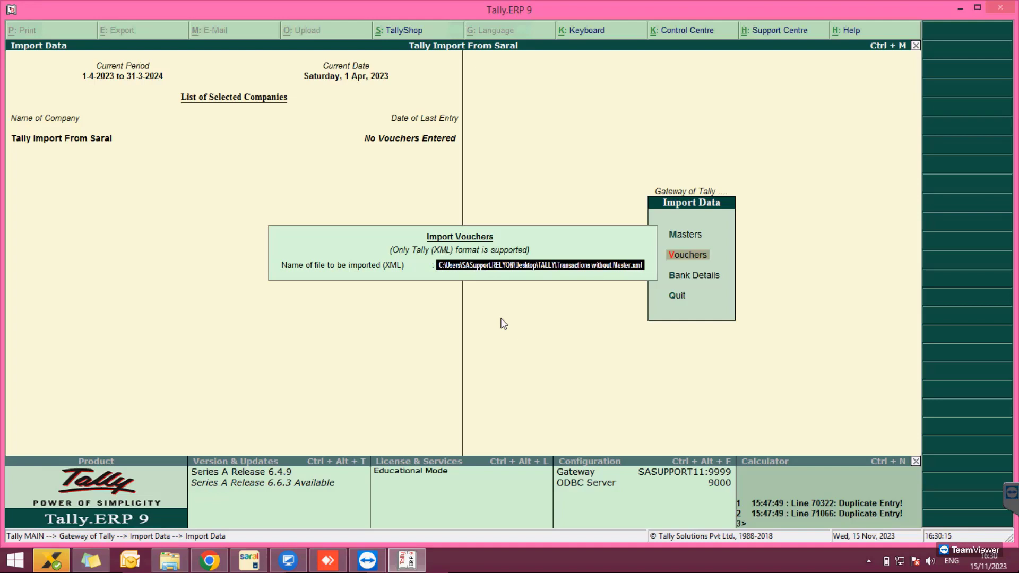
key(Return)
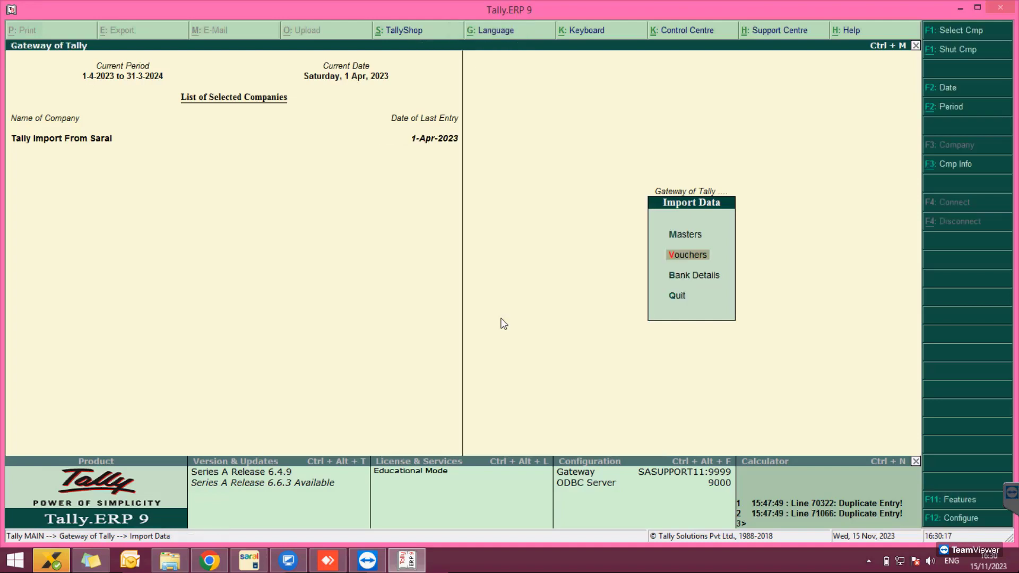
Confirm Statistics shows 12 vouchers: 1 Payment, 3 Purchase Bill, 3 Receipt, 5 SALES INVOICE GST
key(Escape)
key(d)
key(s)
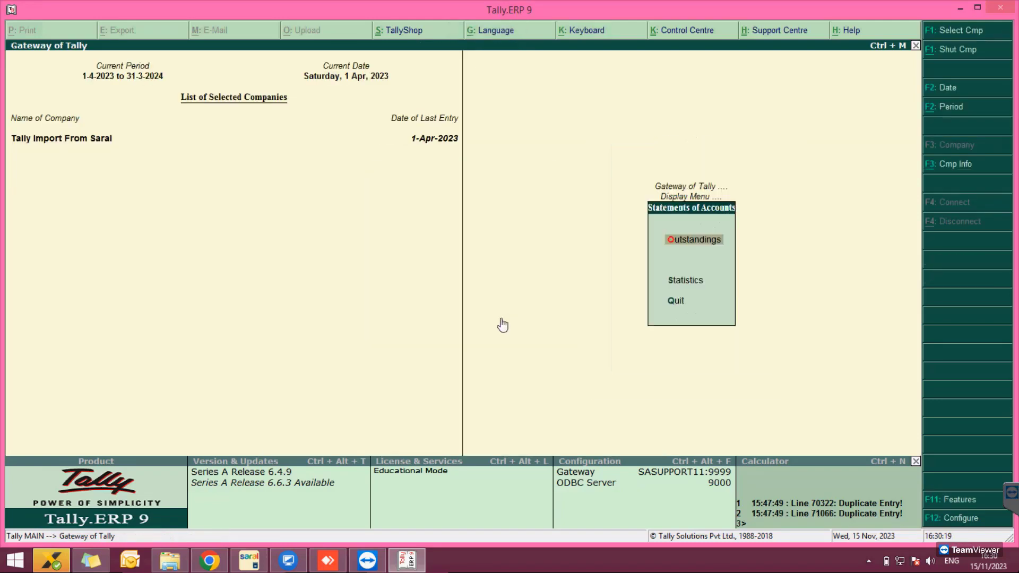
key(s)
key(Down)
key(End)
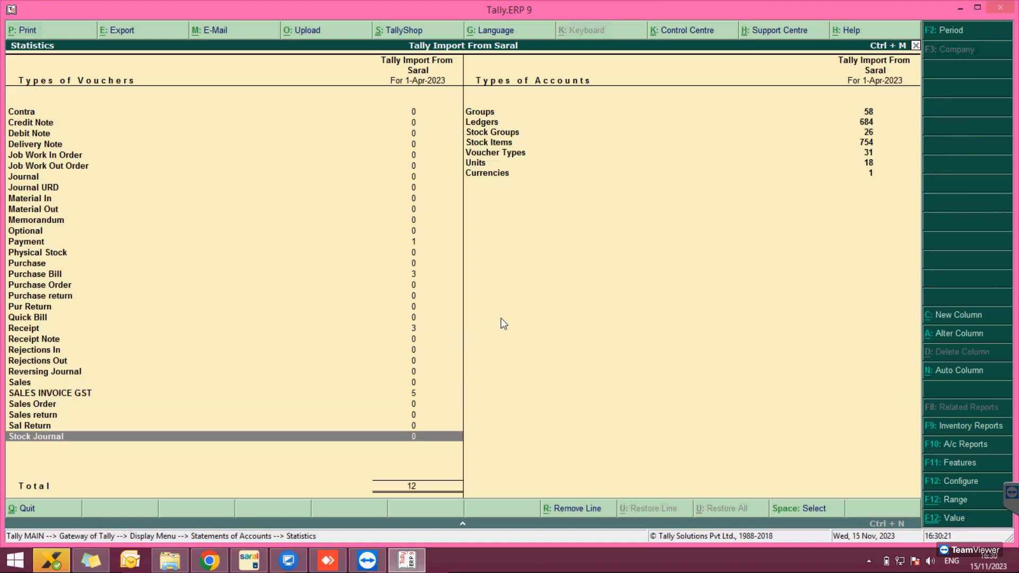
Show Saral's voucher Statistics up to 01/04/2023, listing 12 vouchers
click(249, 557)
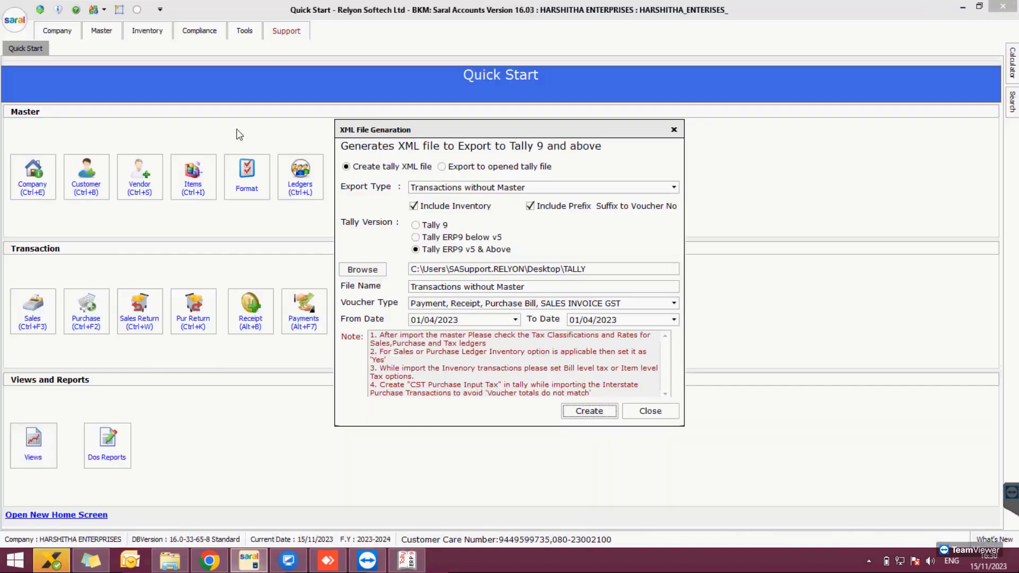
key(Escape)
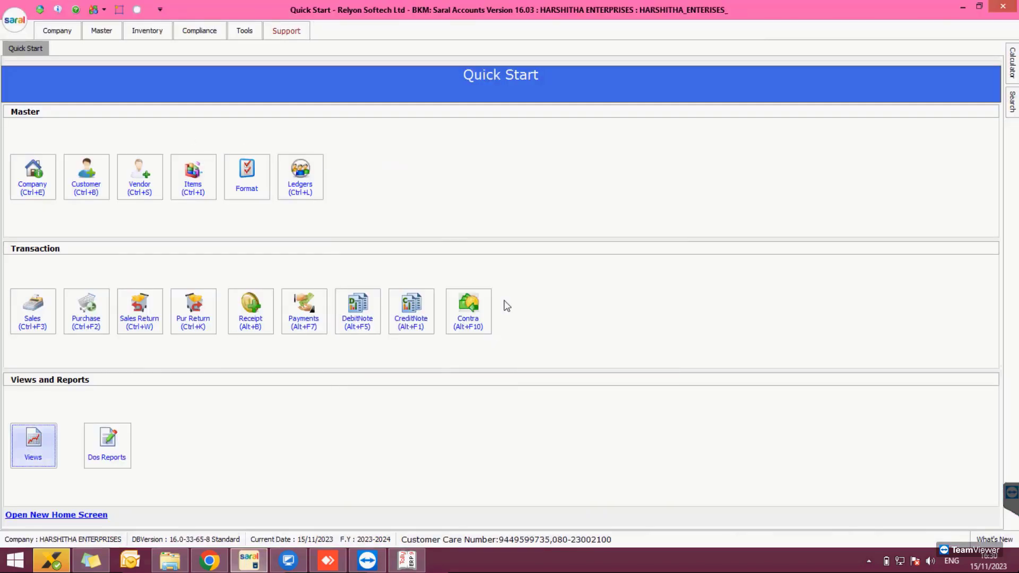
key(ctrl+shift+s)
click(811, 61)
text(01/04/2023)
key(Return)
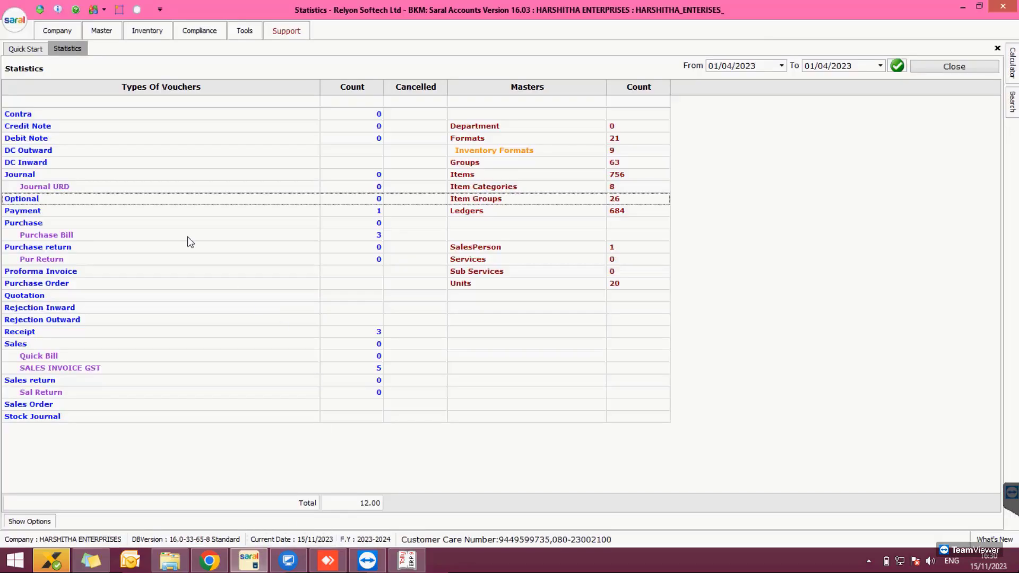
Start a new SALES INVOICE GST entry and bring up its bill-number search list
click(43, 51)
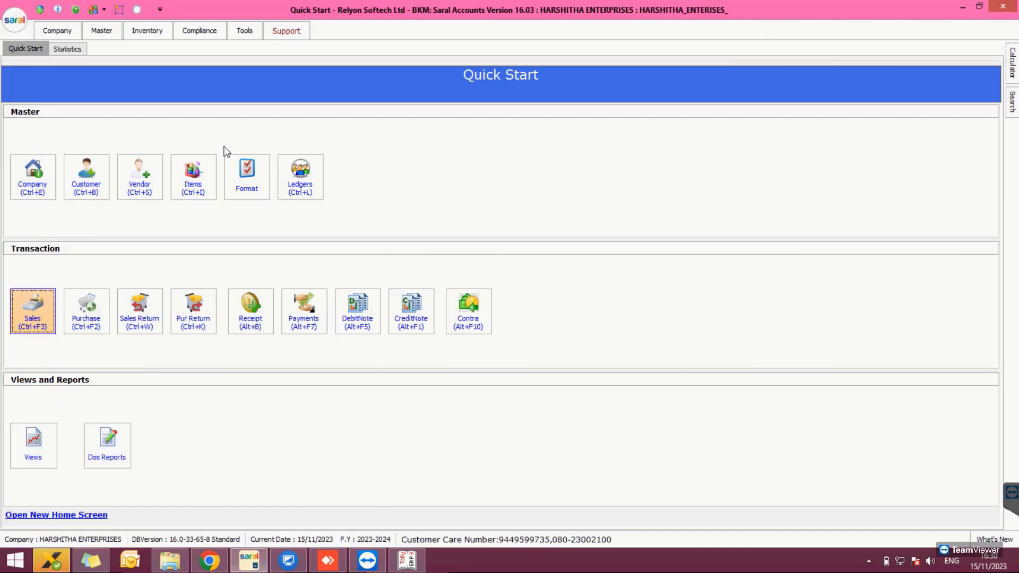
key(Return)
click(200, 68)
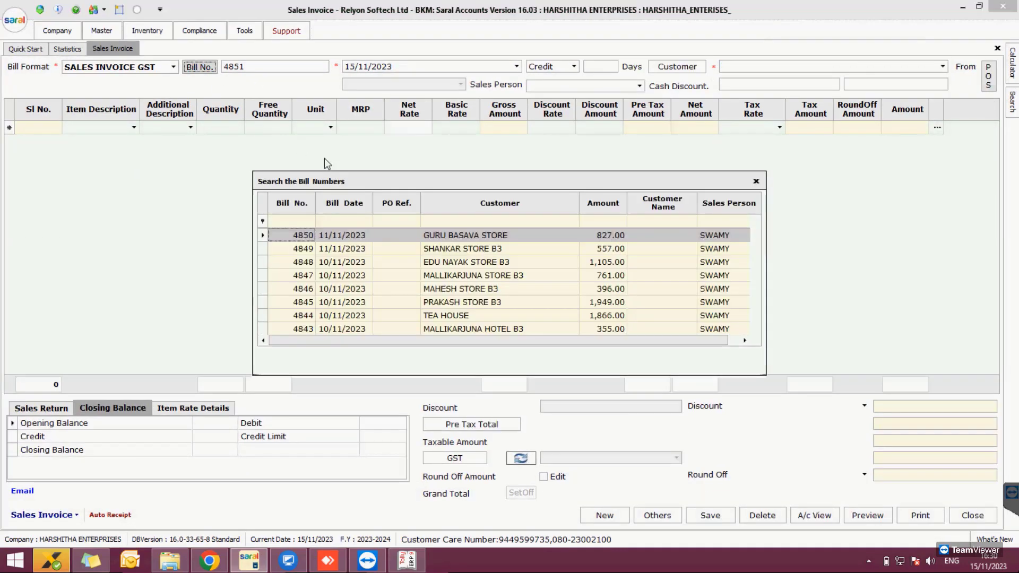
Filter bills by date 01/04 and load sales bill 1 for 270.00
click(338, 222)
text(01/)
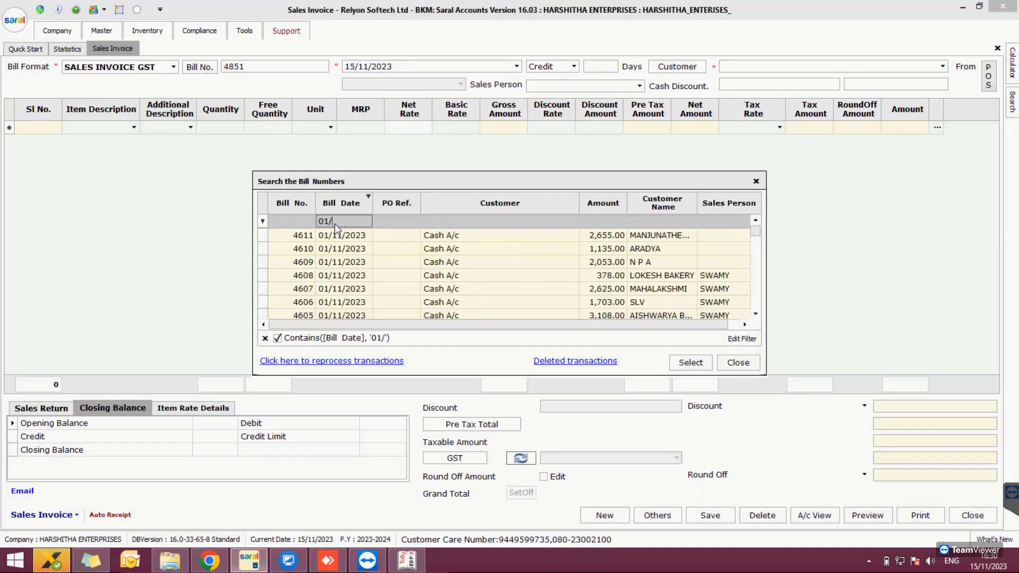
text(4)
key(BackSpace)
text(04)
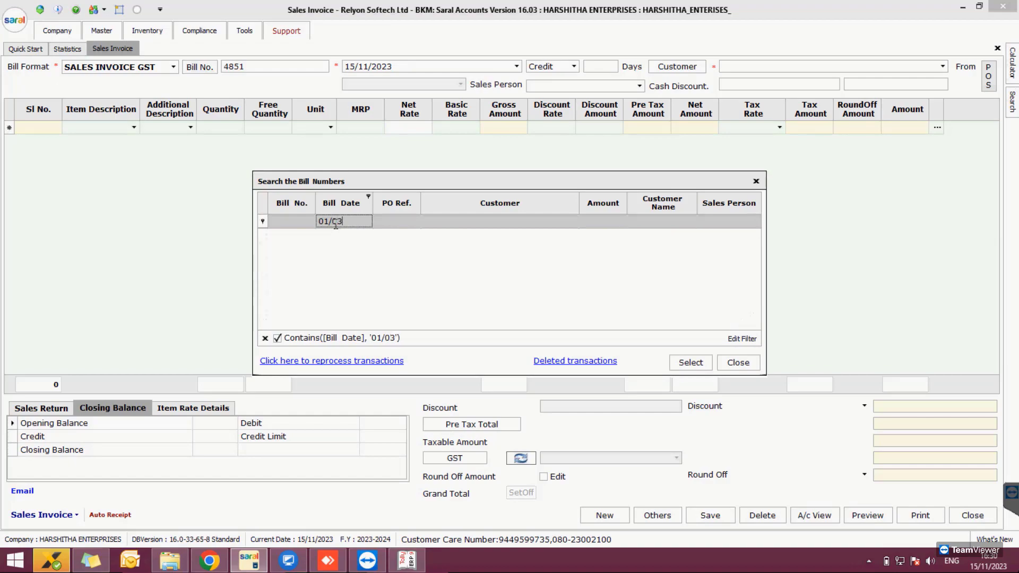
click(520, 289)
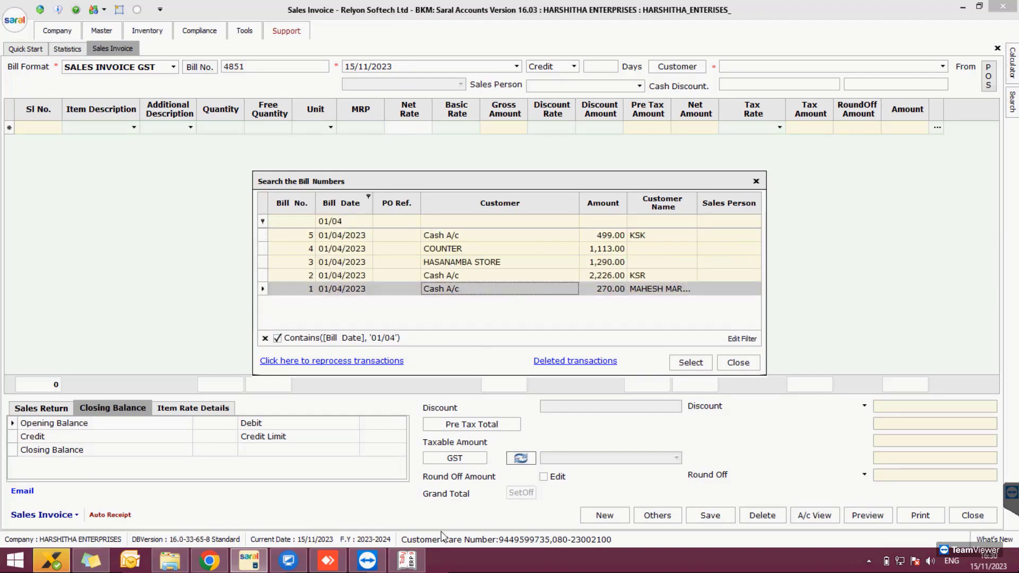
click(416, 564)
click(417, 565)
click(687, 361)
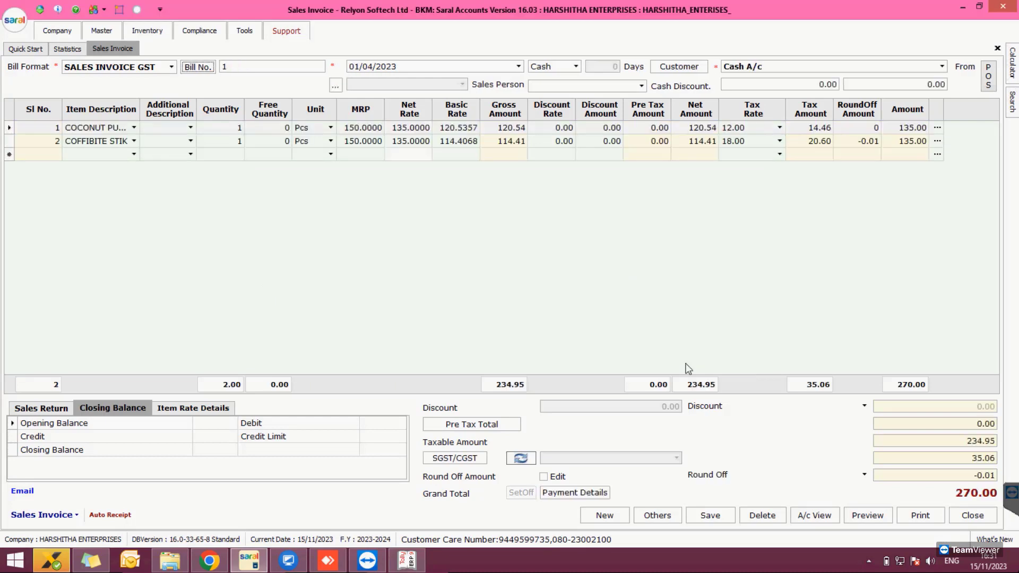
Check bill 1 against the Tally.ERP 9 voucher, then quit Tally.ERP 9 for TallyPrime
click(400, 569)
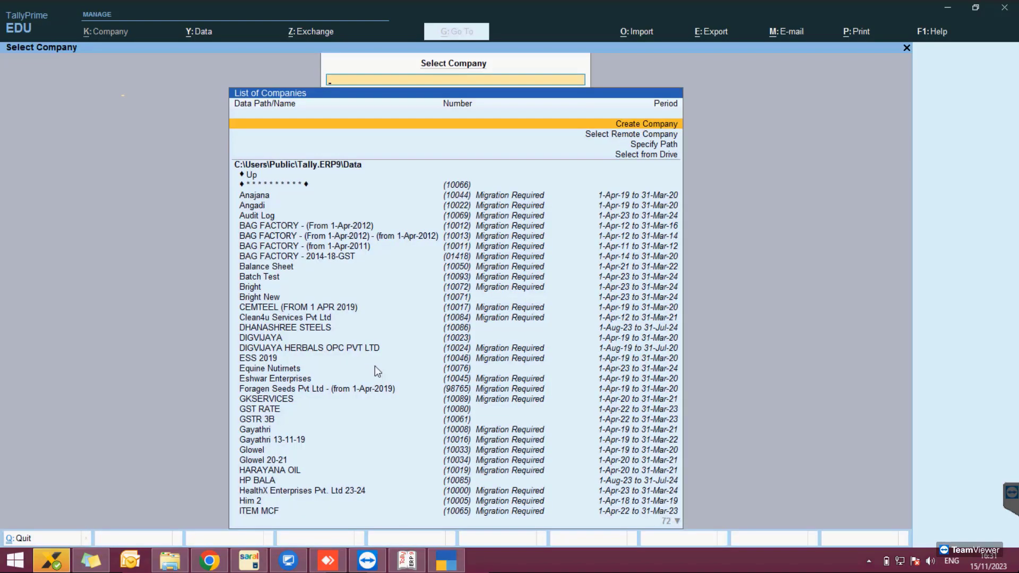
key(alt+k)
key(c)
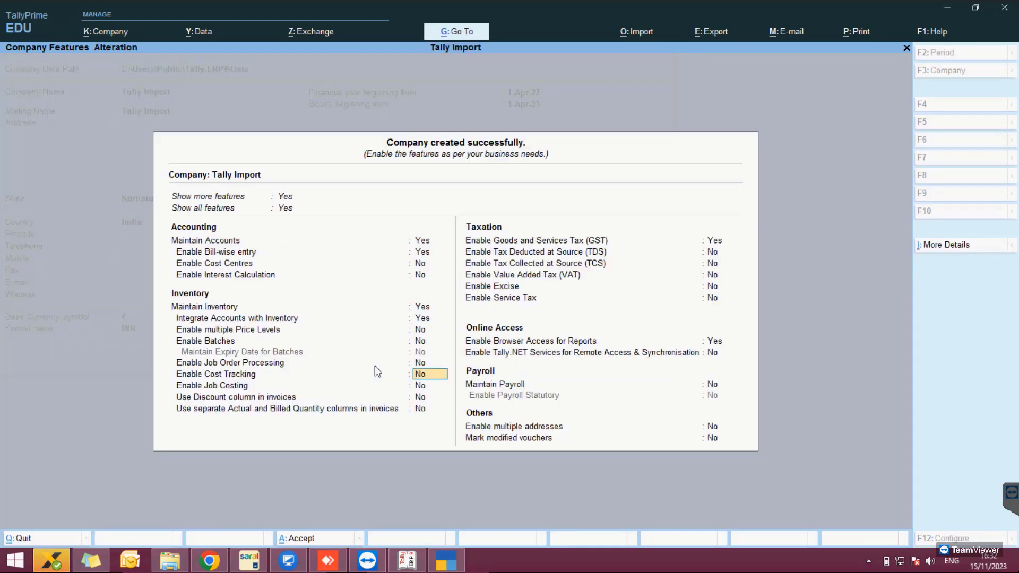
Create the TallyPrime company Tally Import with GST enabled for Karnataka
key(Return)
key(Return)
key(Return)
key(Return)
key(Return)
key(Return)
key(Return)
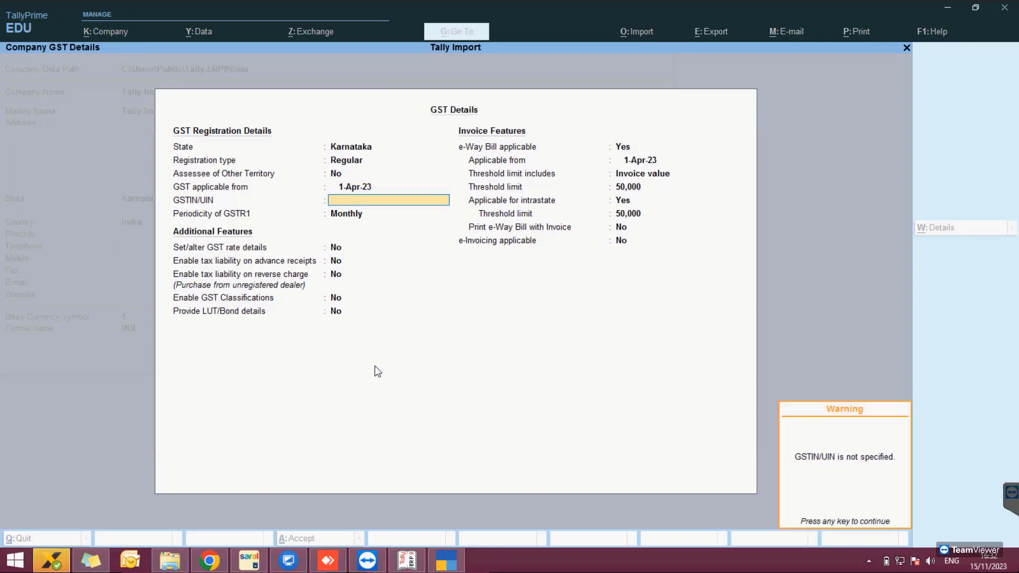
key(Return)
key(Return)
key(Return)
key(Return)
key(Return)
key(Return)
key(Return)
key(Return)
key(Return)
key(Return)
key(Return)
key(Return)
key(Return)
key(Return)
key(Return)
key(Return)
key(Return)
key(Return)
key(Return)
key(Return)
key(Return)
key(Return)
key(Return)
key(Return)
key(Return)
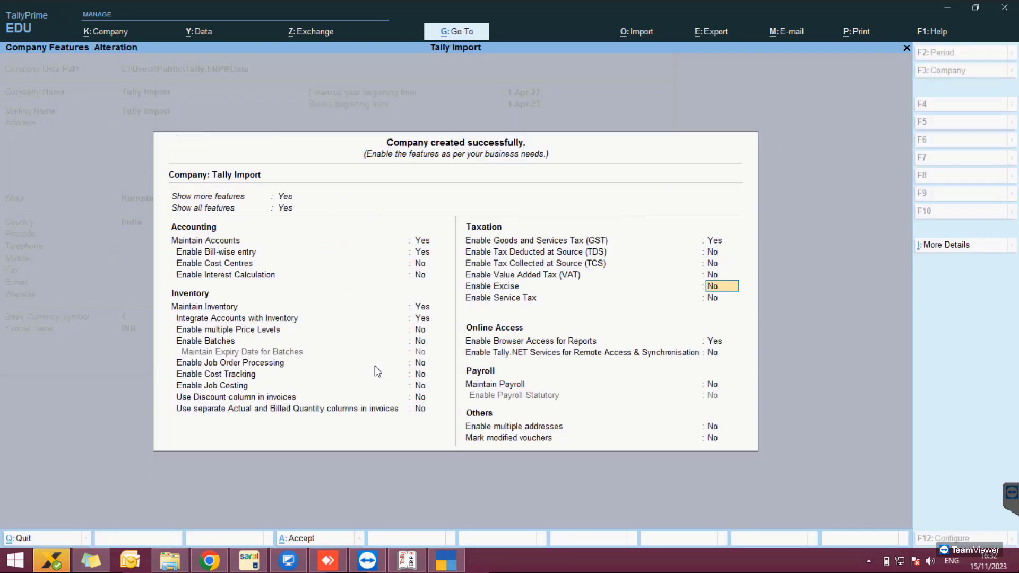
key(Return)
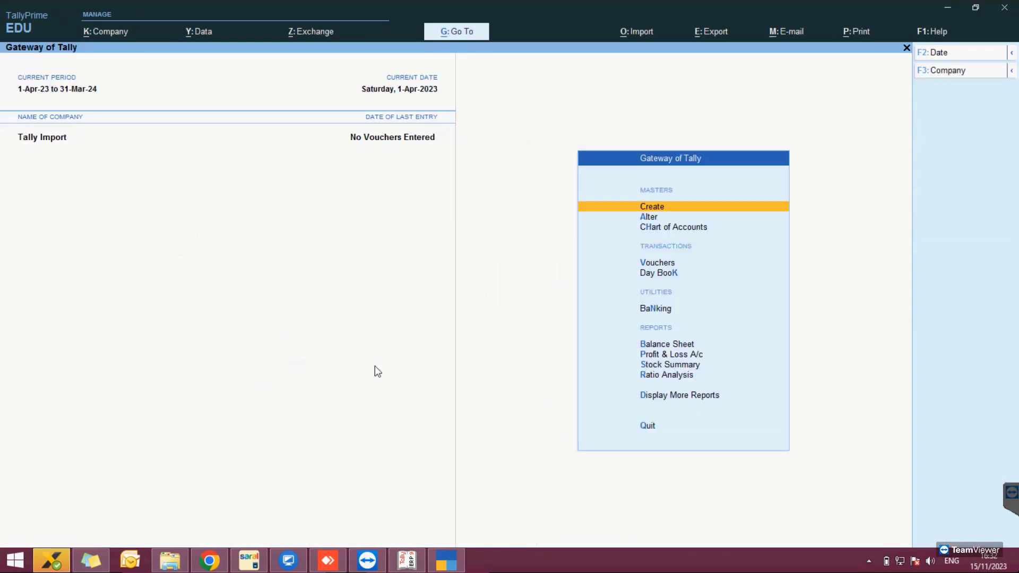
Import Masters.xml into the Tally Import company, choosing Modify with new data
click(641, 32)
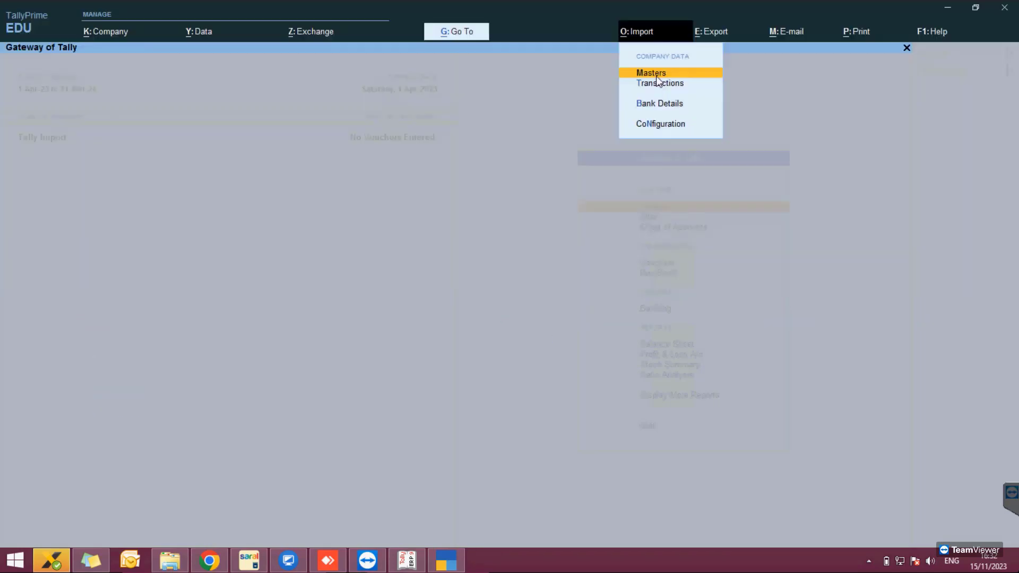
click(656, 75)
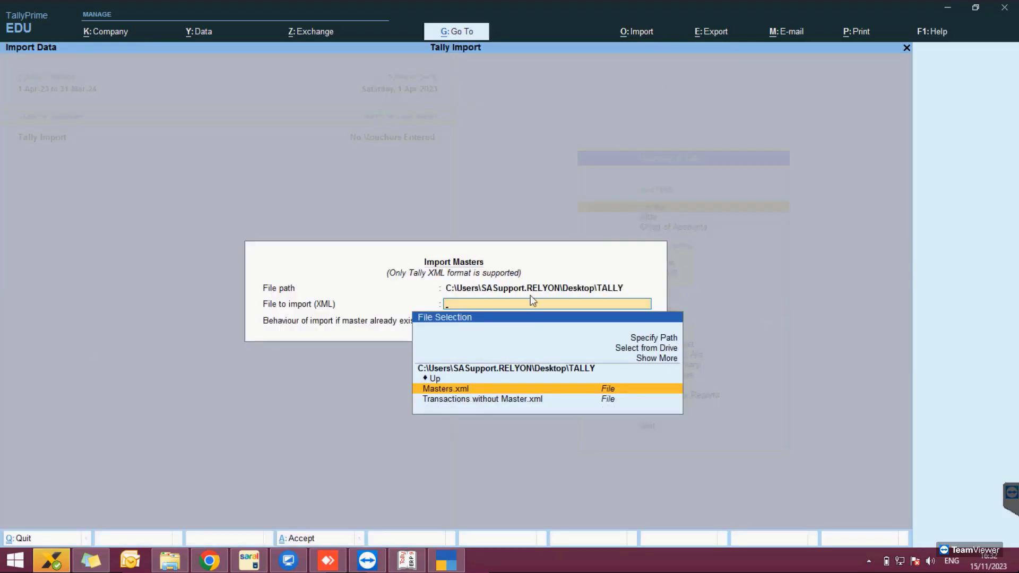
key(Return)
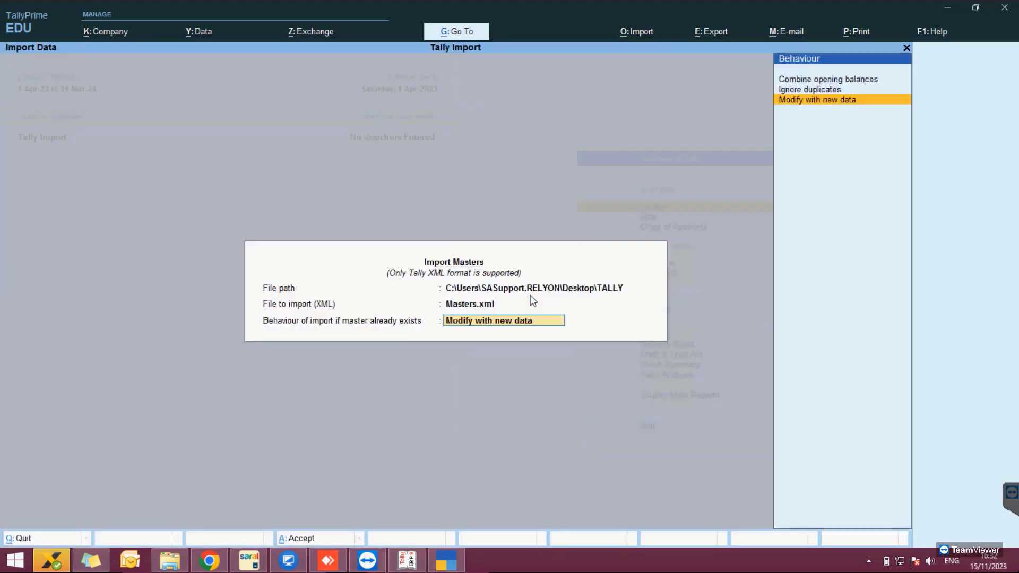
key(Return)
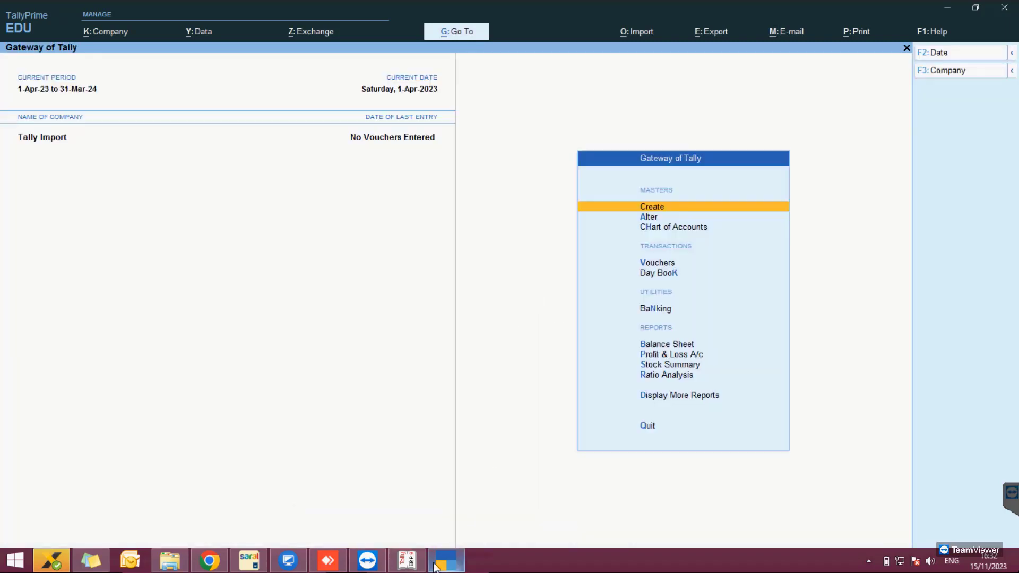
Open the tally.imp log from TallyPrime's install folder: 1520 created, 6 altered, 0 errors
right_click(437, 564)
right_click(420, 500)
click(454, 490)
click(486, 437)
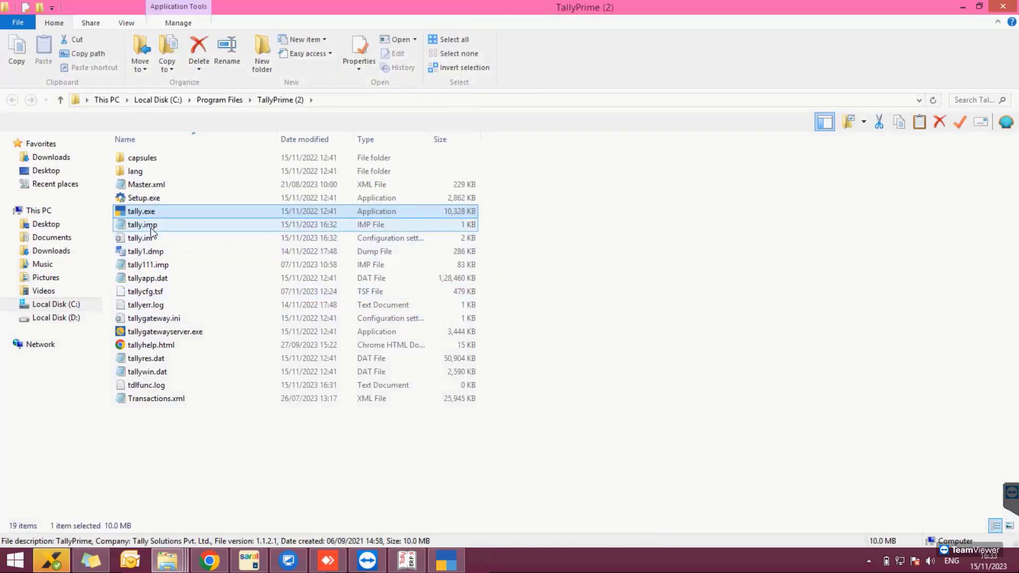
double_click(151, 226)
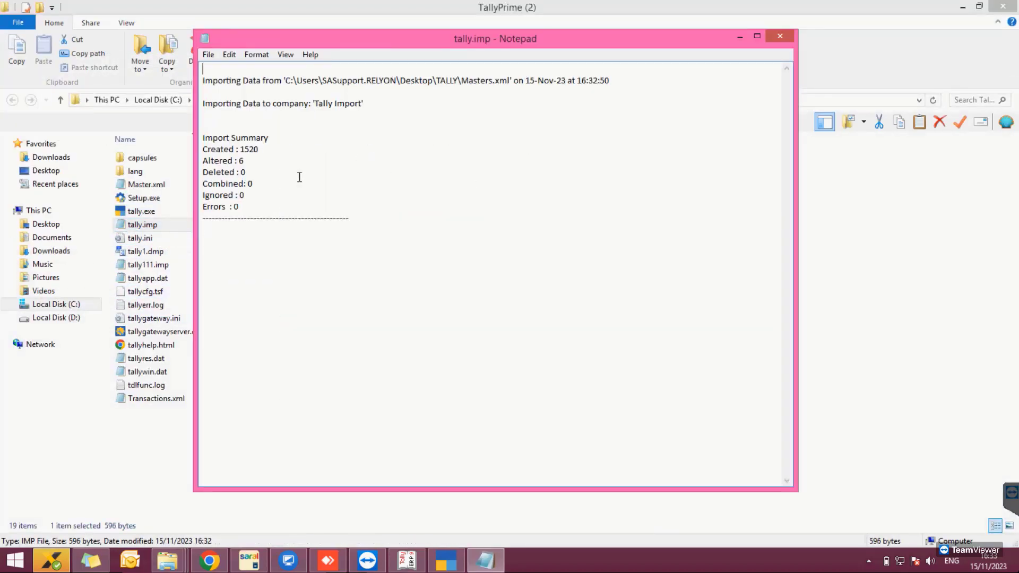
Import Transactions without Master.xml into TallyPrime as transactions
click(449, 561)
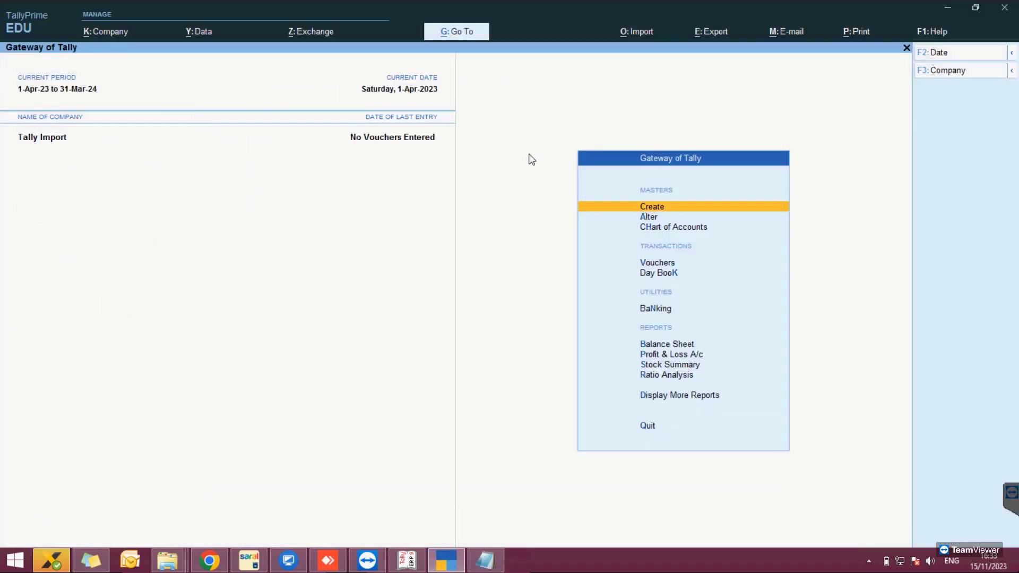
click(631, 30)
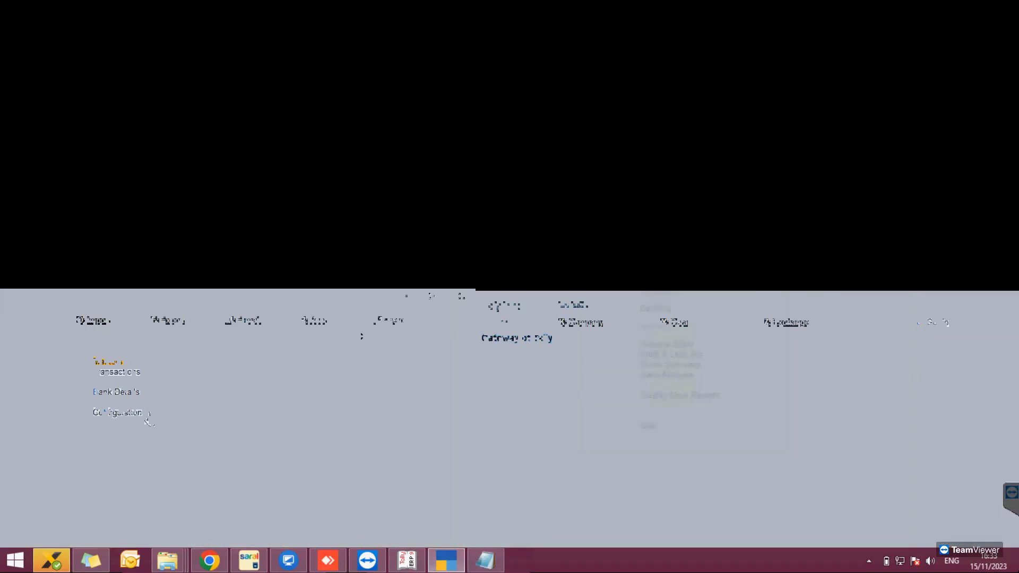
key(Return)
key(Down)
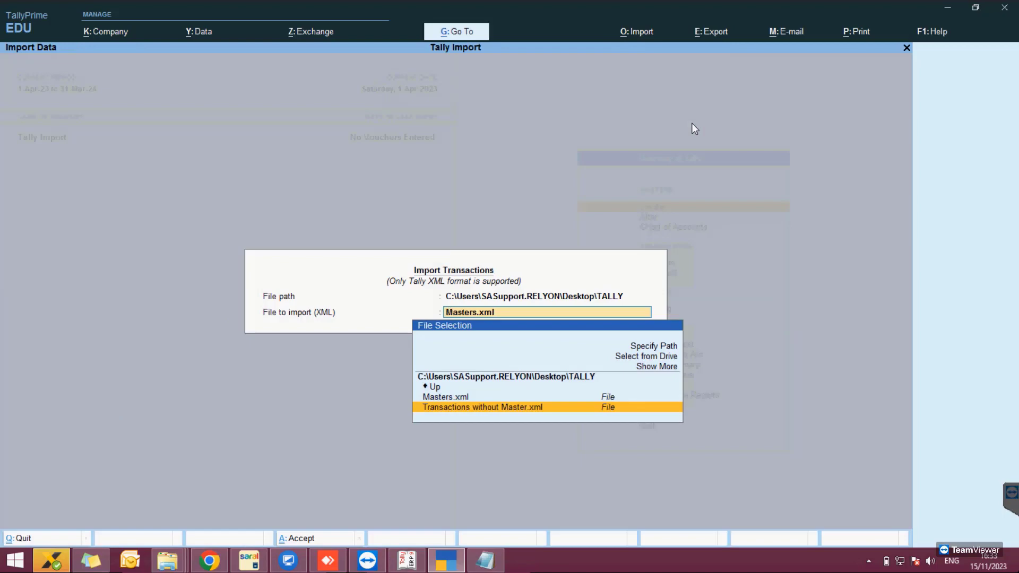
key(Return)
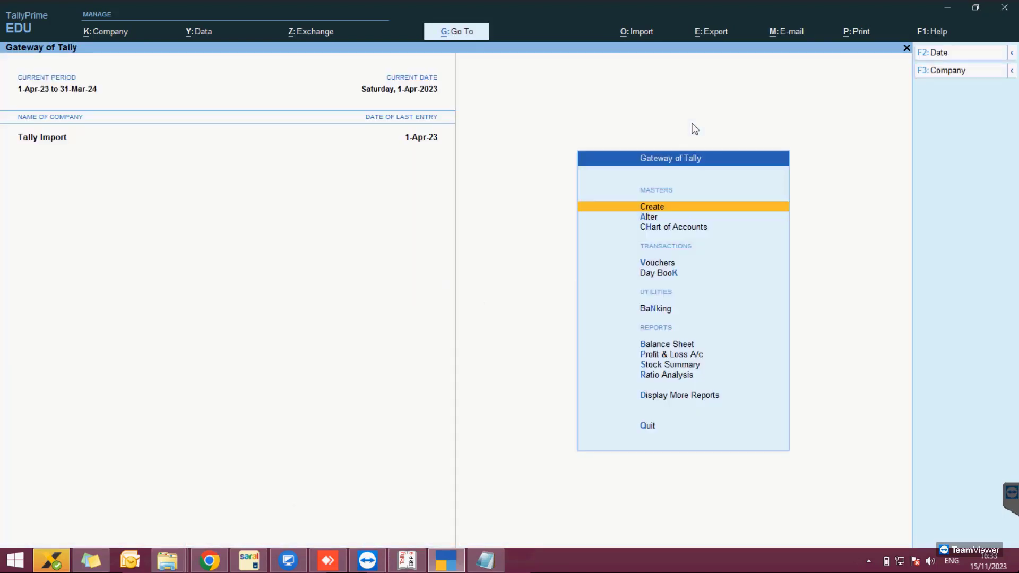
Open the Statistics report and select the SALES INVOICE GST voucher type
key(d)
key(s)
key(s)
key(Down)
key(Down)
key(Down)
key(Down)
key(Down)
key(Down)
key(Down)
key(Down)
key(Down)
key(Down)
key(Down)
key(Down)
key(End)
key(Up)
key(Up)
key(Up)
key(Up)
Open April's SALES INVOICE GST voucher No. 1 totalling 270.00, then switch back to Saral
key(Return)
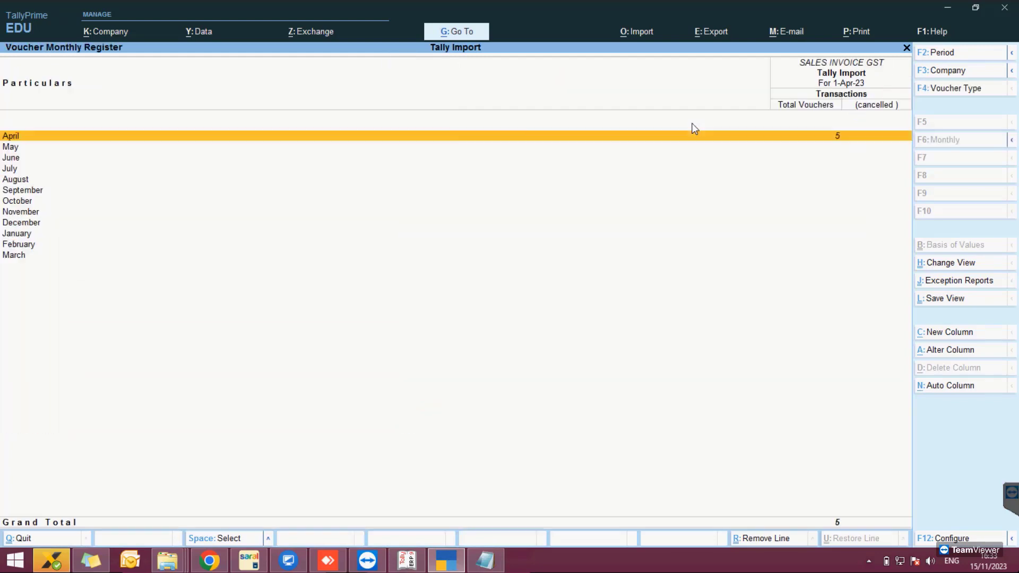
key(Return)
key(Return)
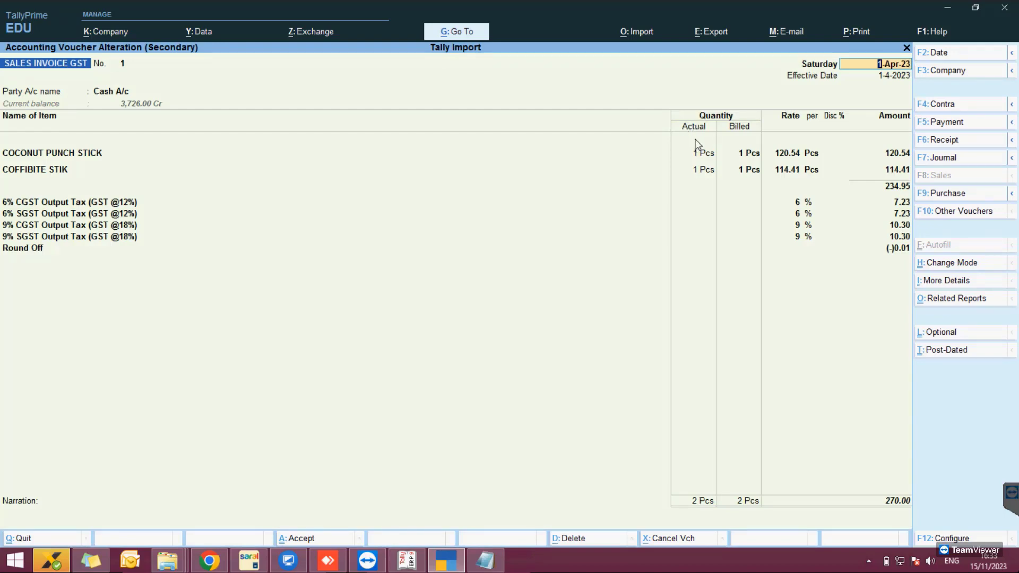
click(248, 560)
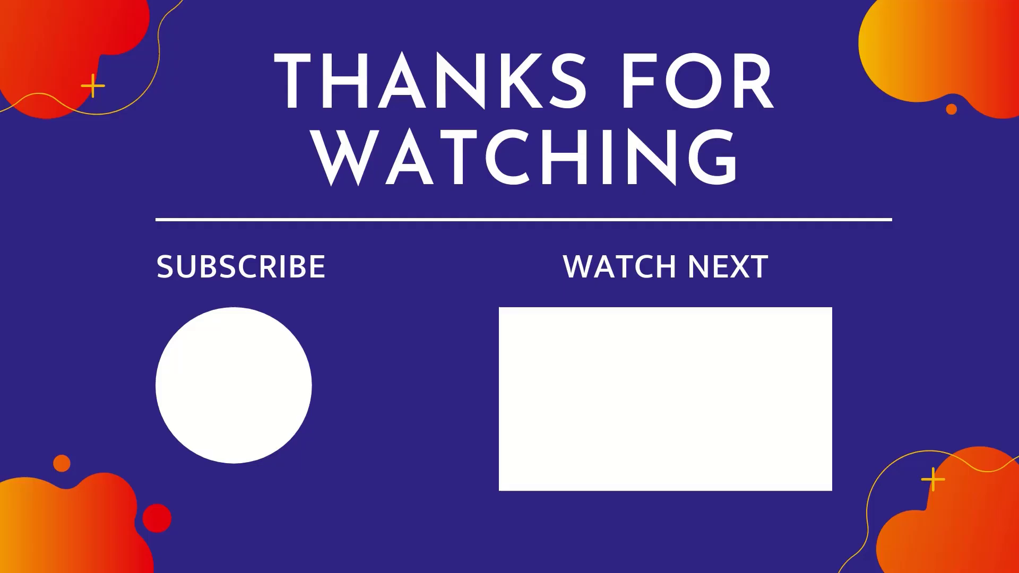